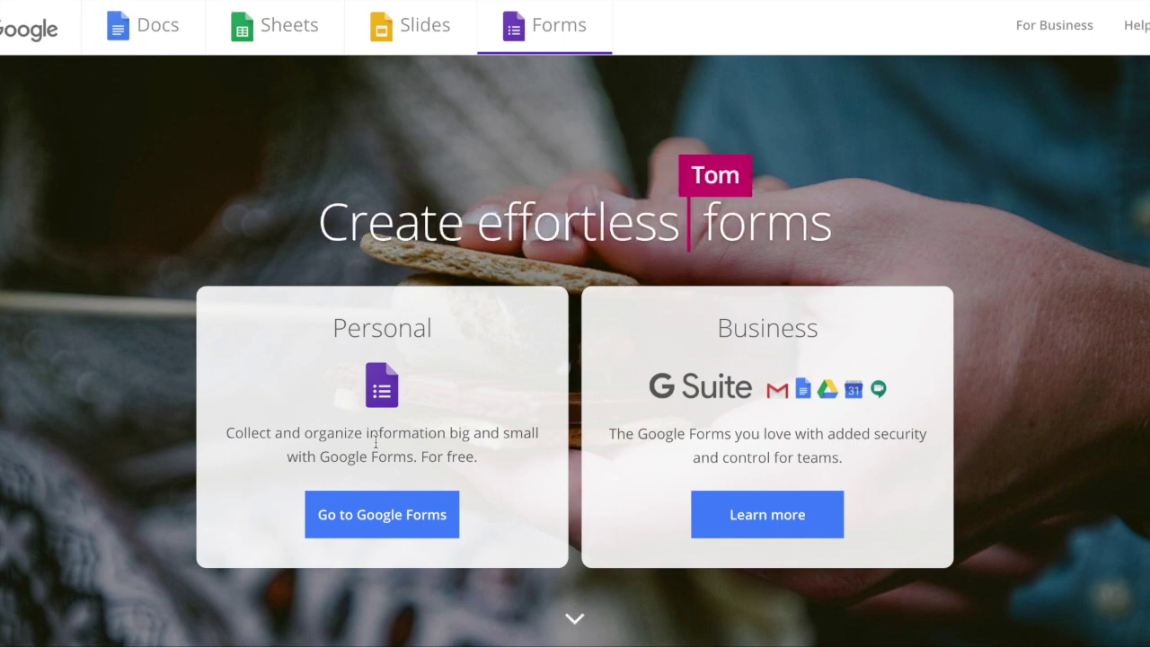
# Start a blank Google Form titled 'Liveability'
pyautogui.click(376, 526)
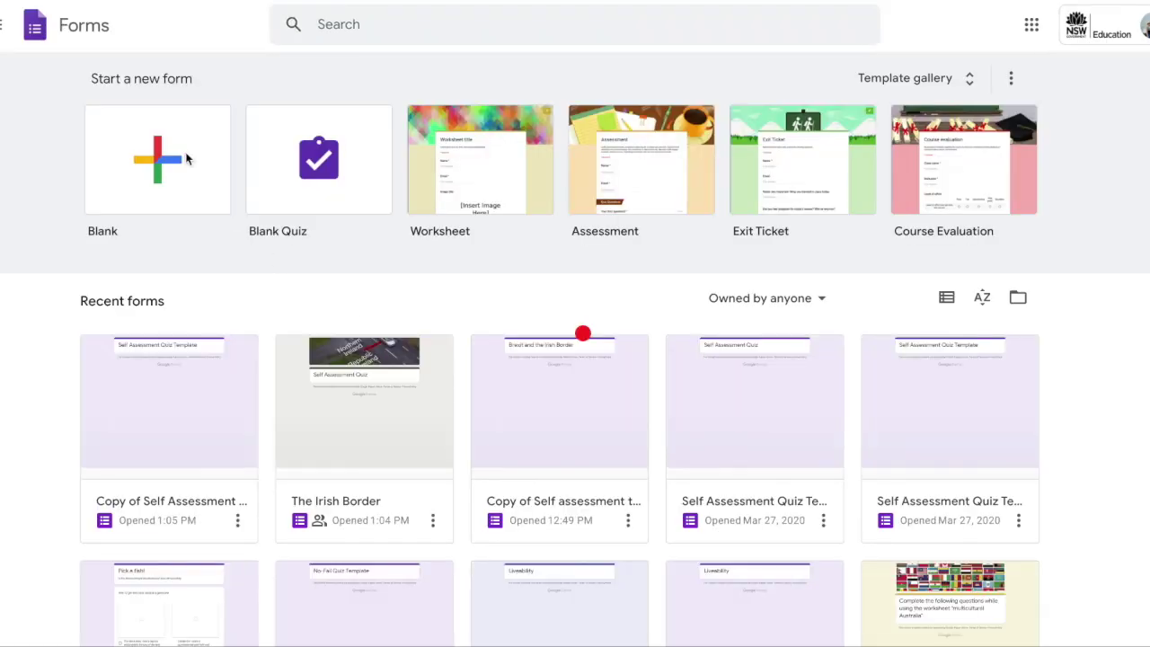
pyautogui.click(187, 159)
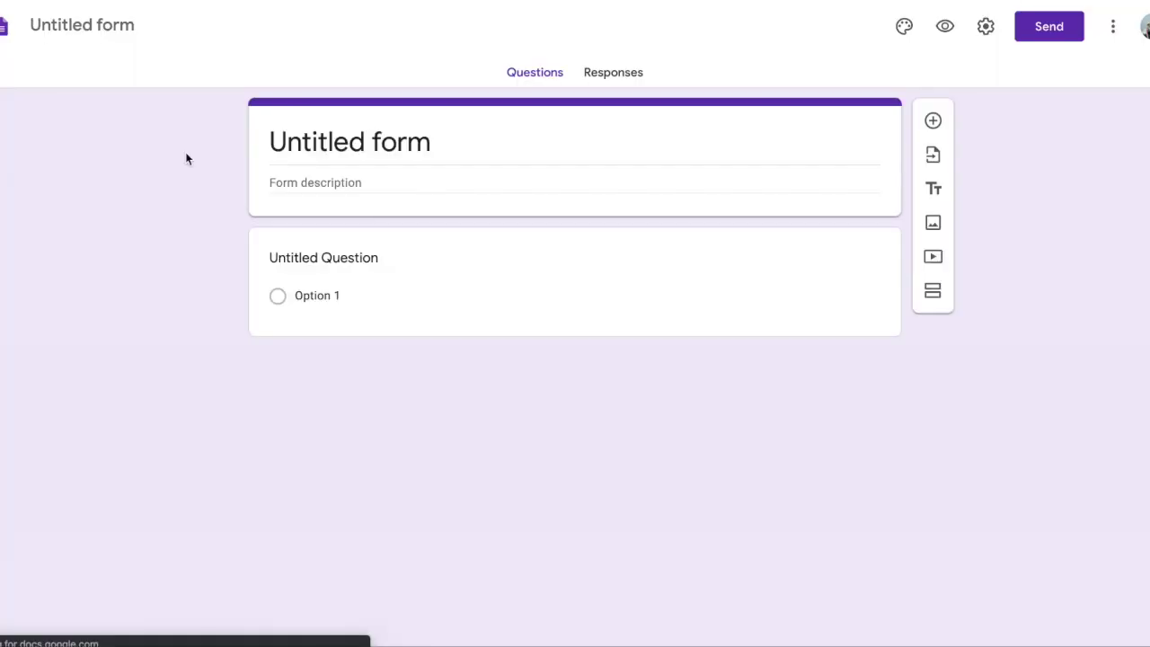
pyautogui.click(346, 155)
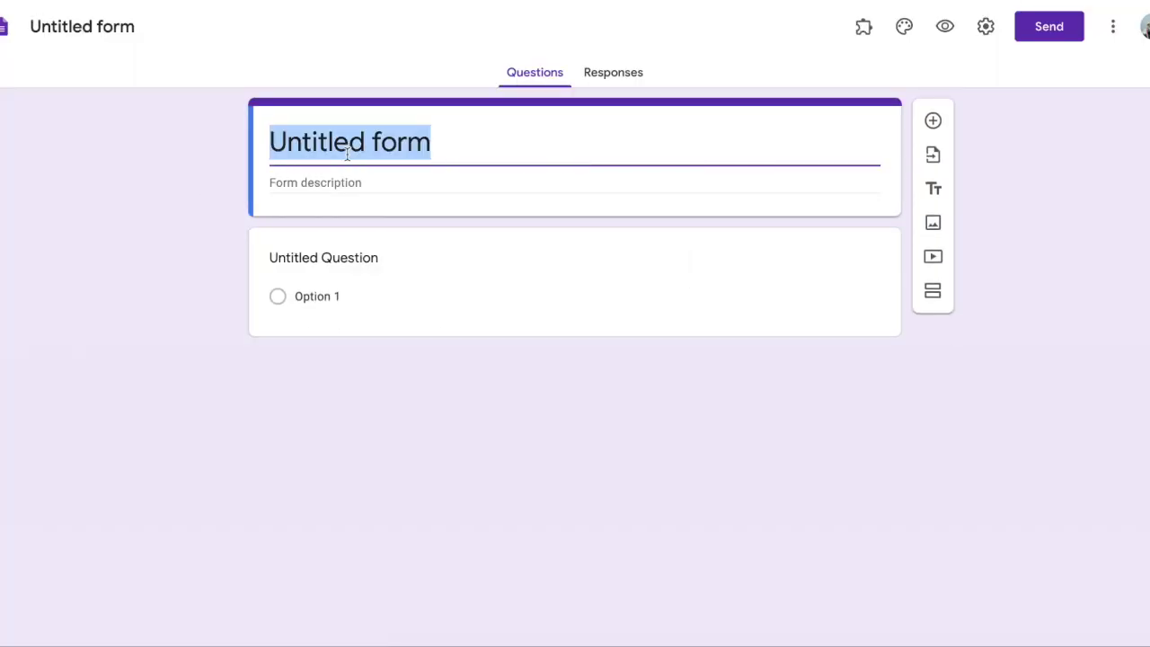
pyautogui.write('Liveability')
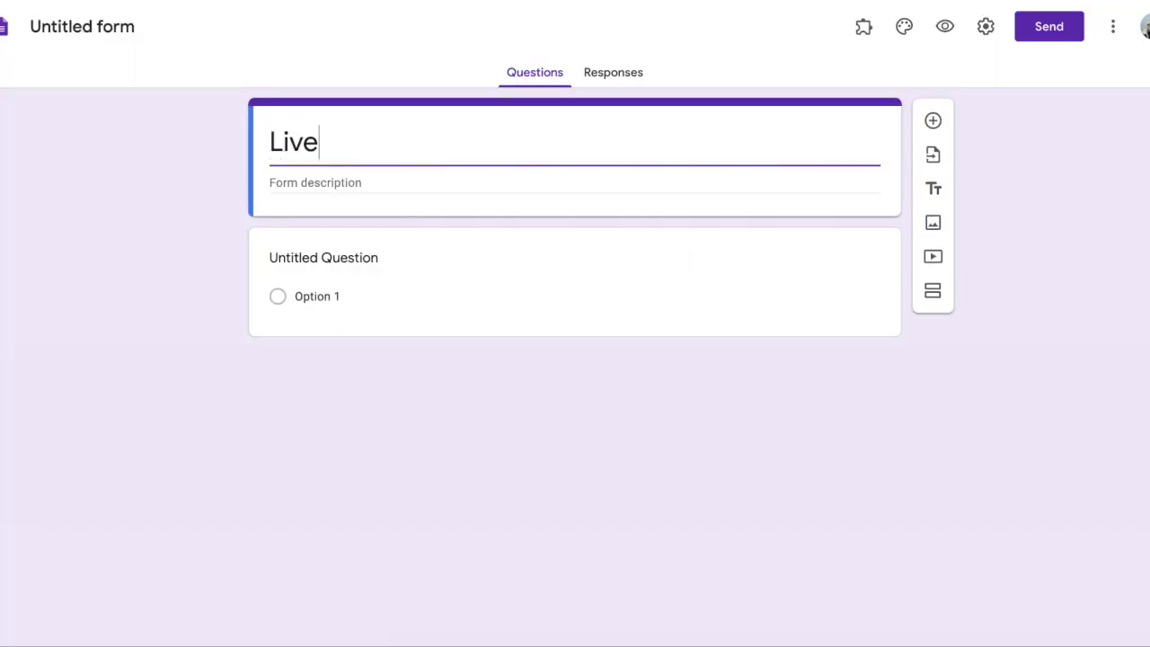
# Delete the default untitled question and name the file 'Liveability'
pyautogui.click(561, 315)
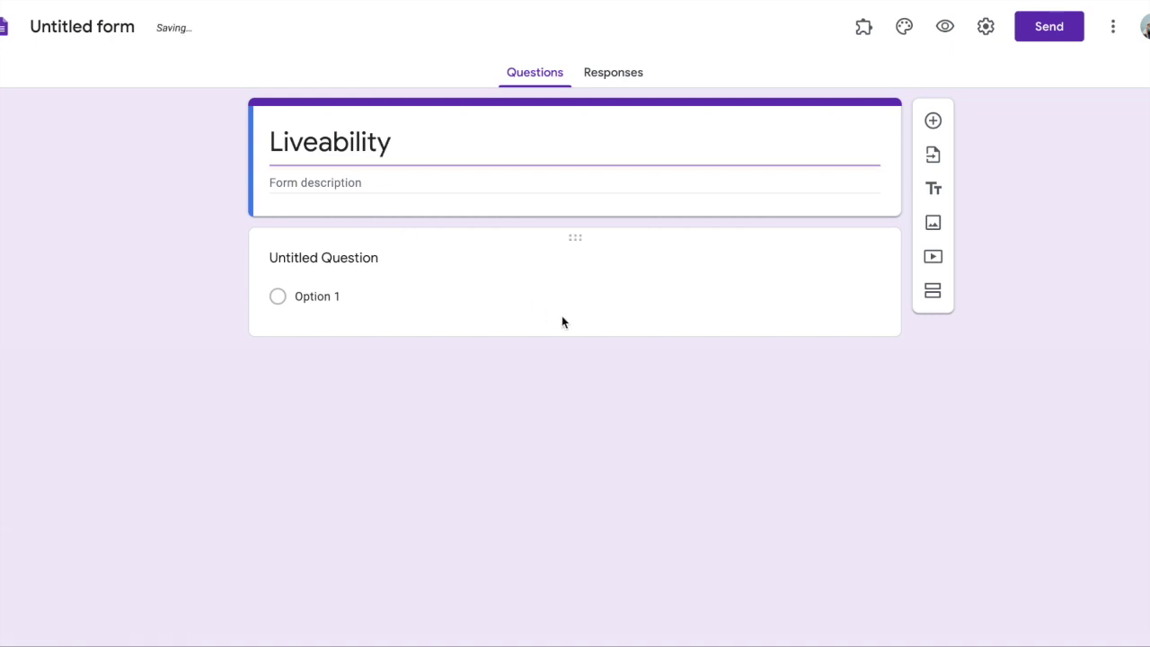
pyautogui.click(704, 432)
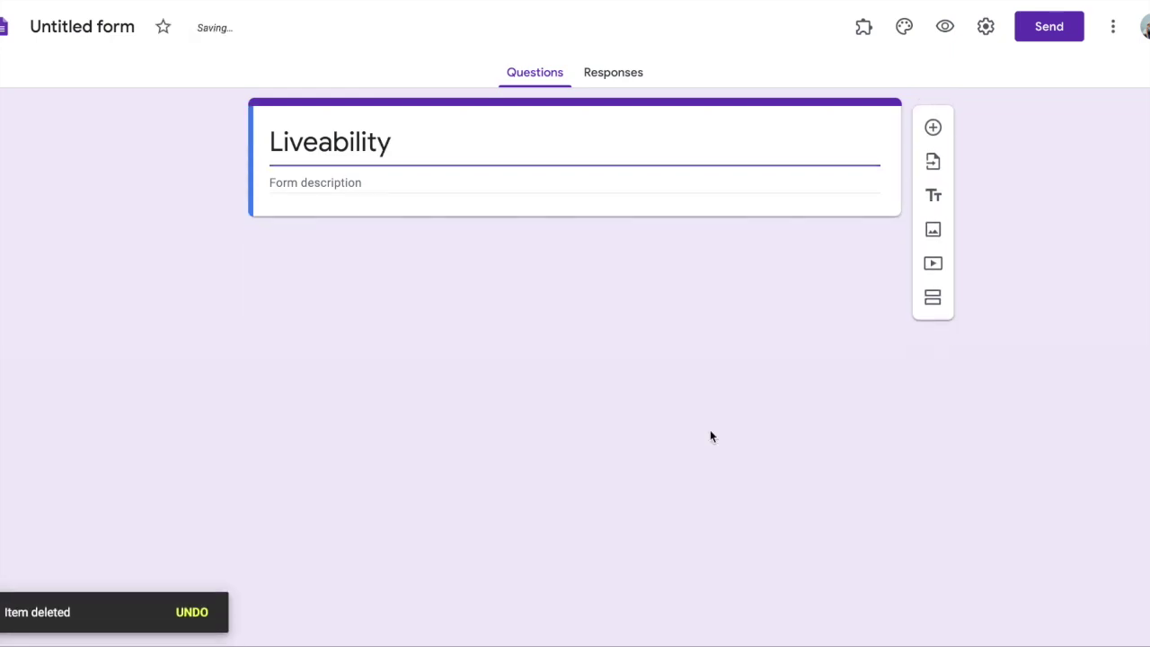
pyautogui.click(97, 29)
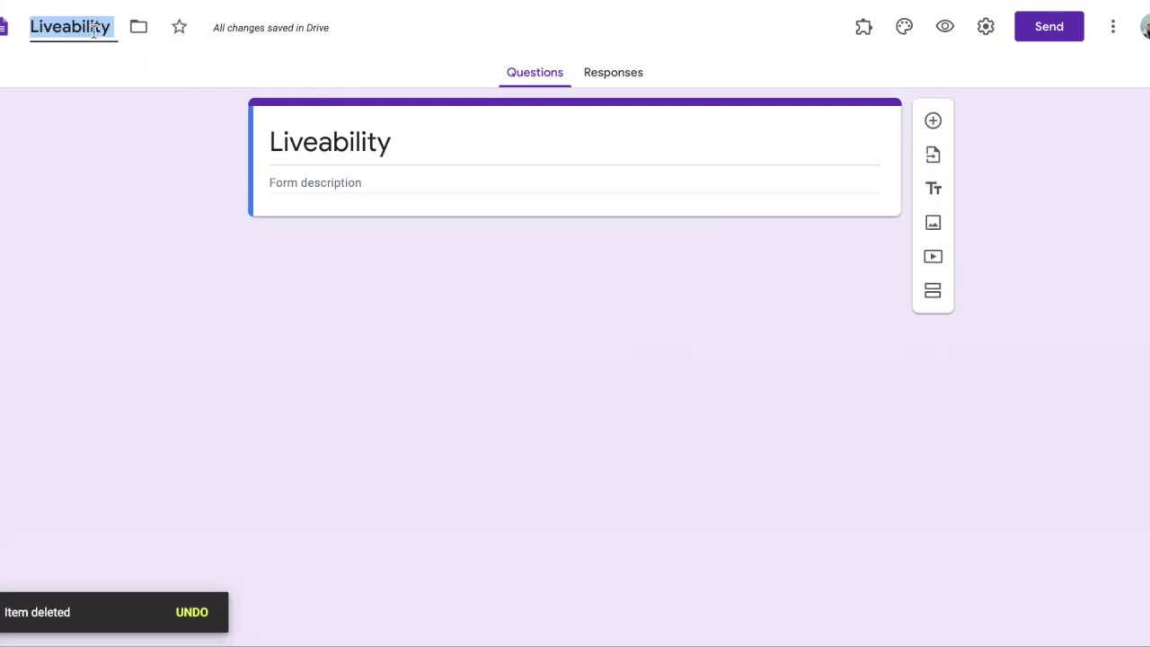
pyautogui.click(117, 70)
# Add a second section titled 'Question One'
pyautogui.click(937, 294)
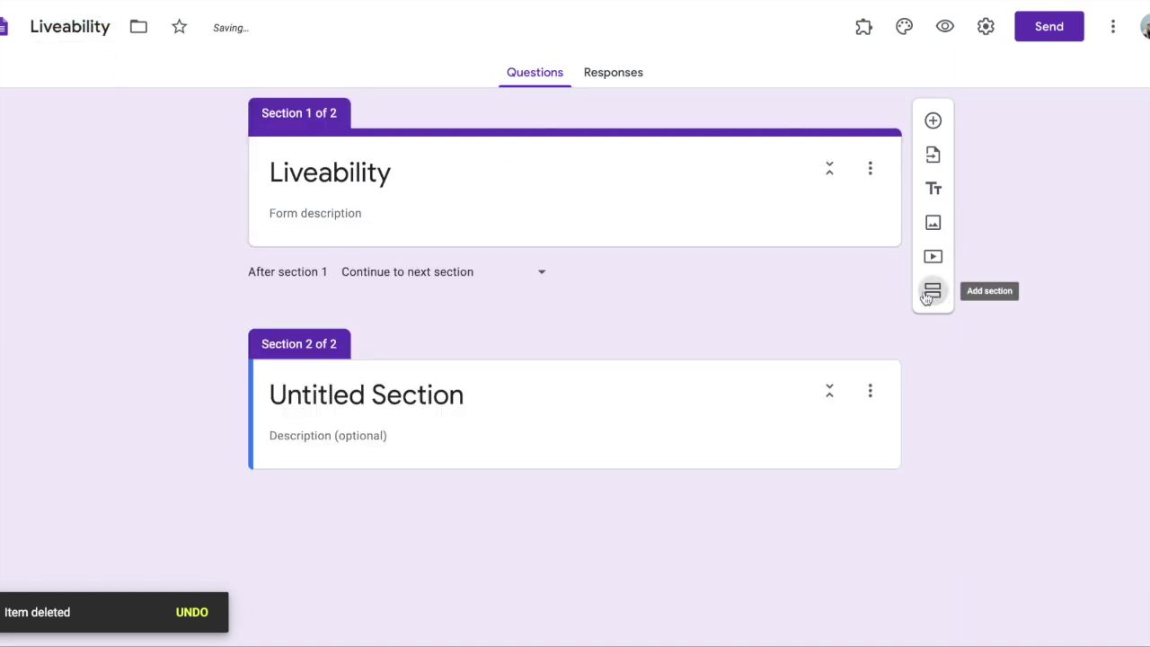
pyautogui.click(379, 402)
pyautogui.write('Q')
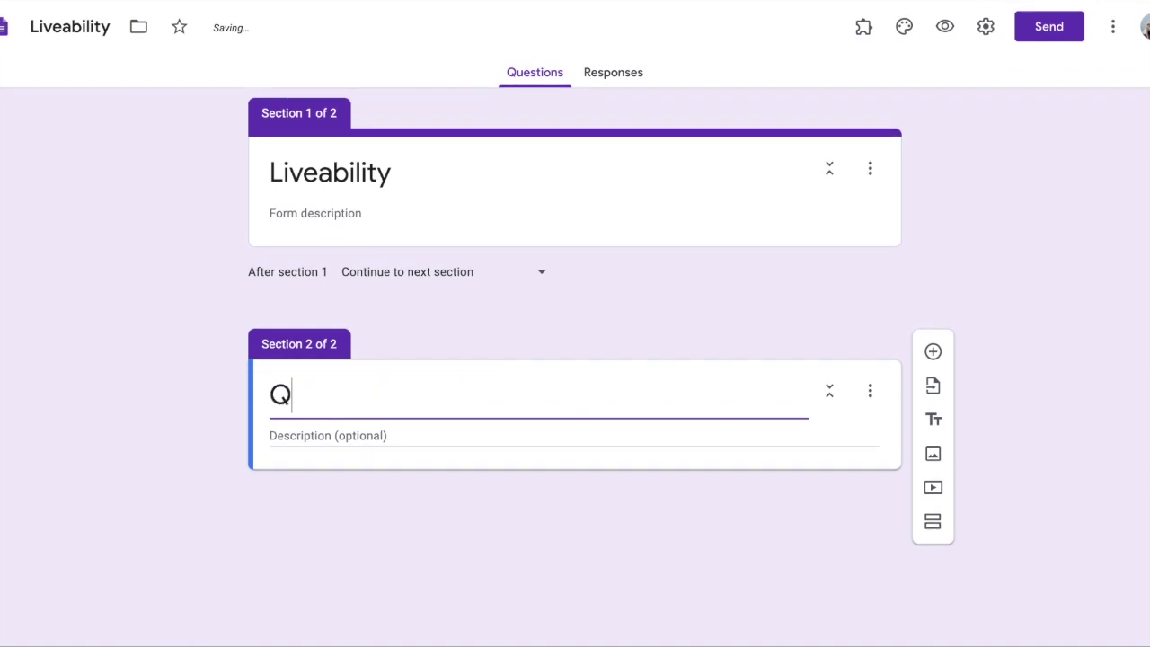
pyautogui.write('uestion One')
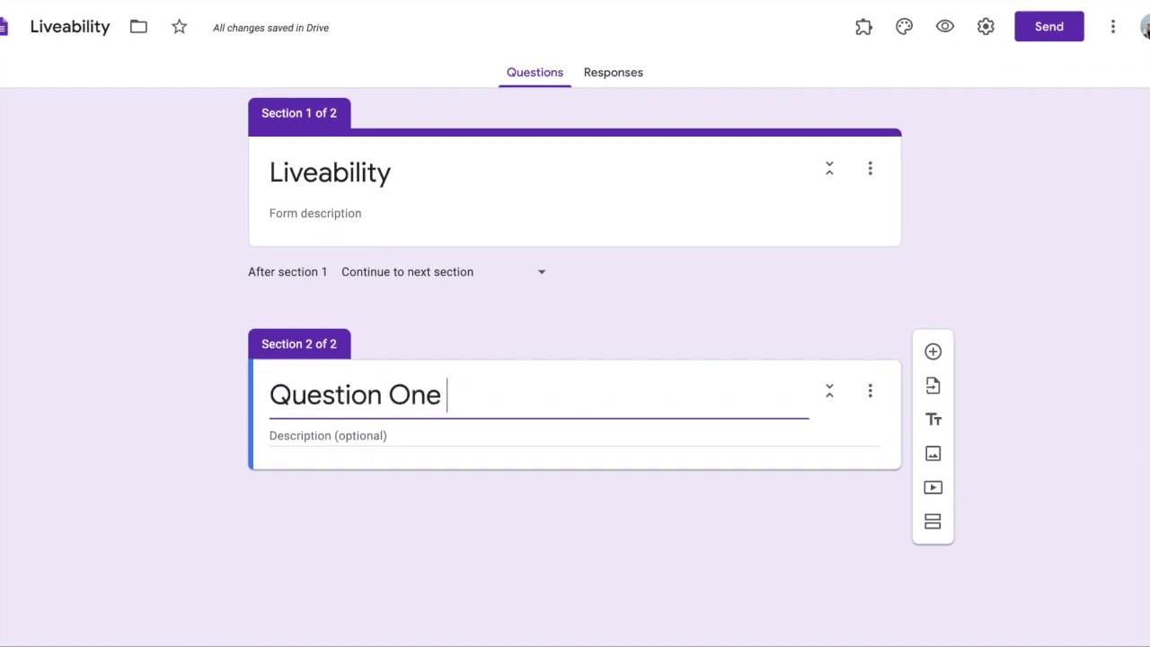
# Add the Paragraph question 'What makes a place liveable?' to that section
pyautogui.click(932, 351)
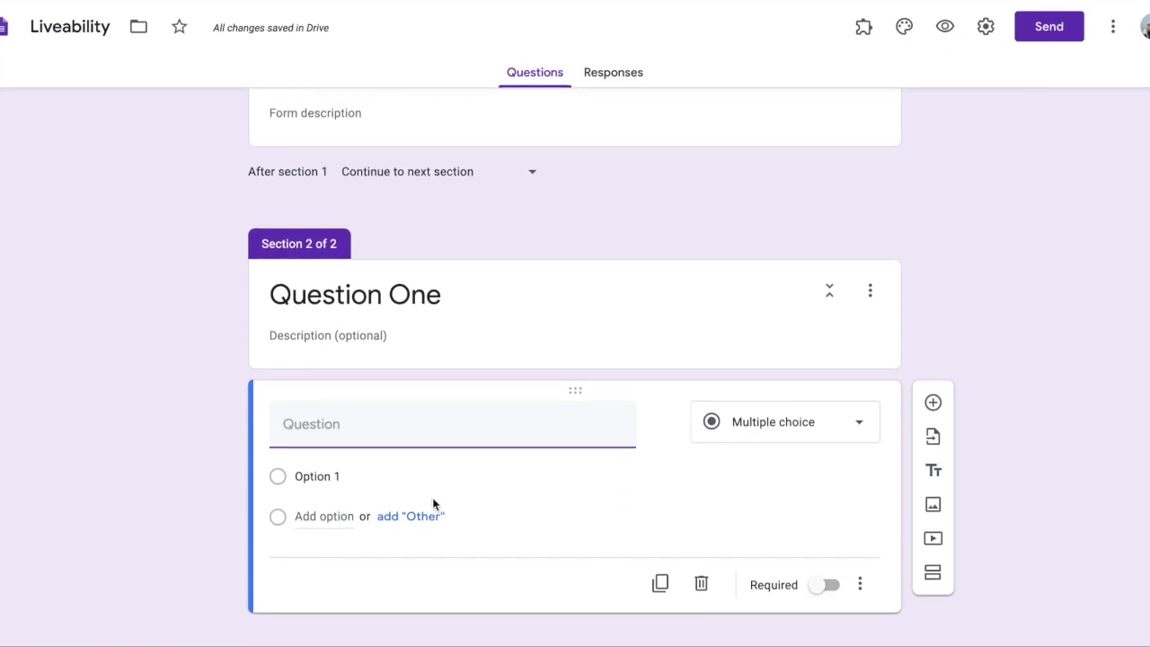
pyautogui.write('What male')
pyautogui.press('BackSpace')
pyautogui.press('BackSpace')
pyautogui.write('kes a place ')
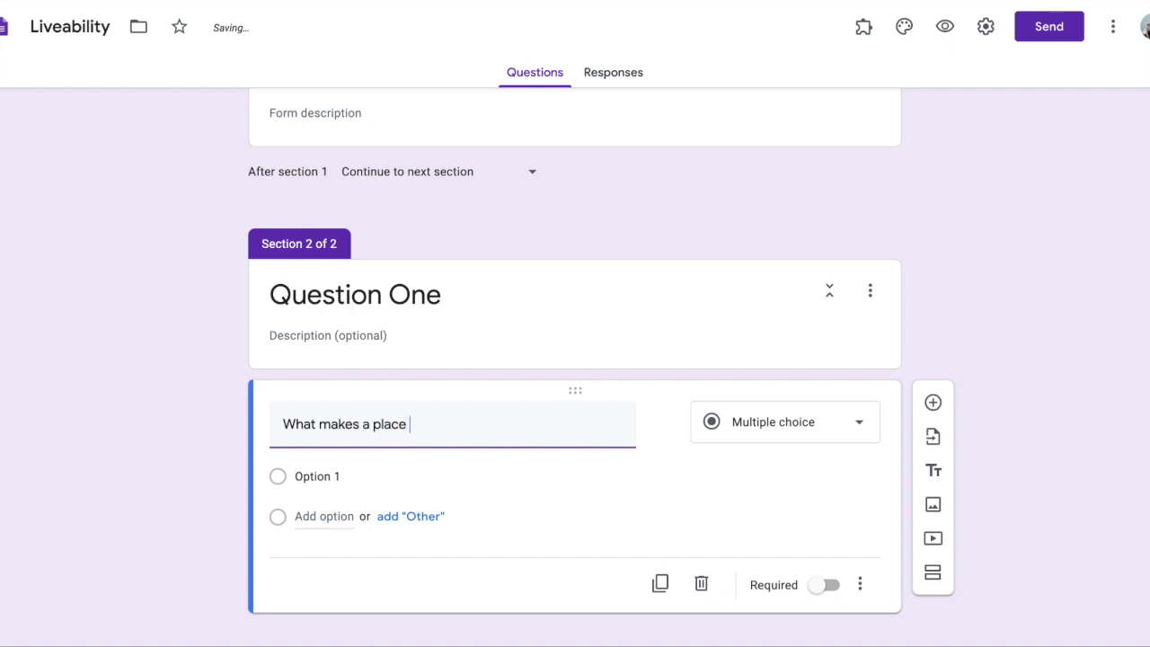
pyautogui.write('liveable?')
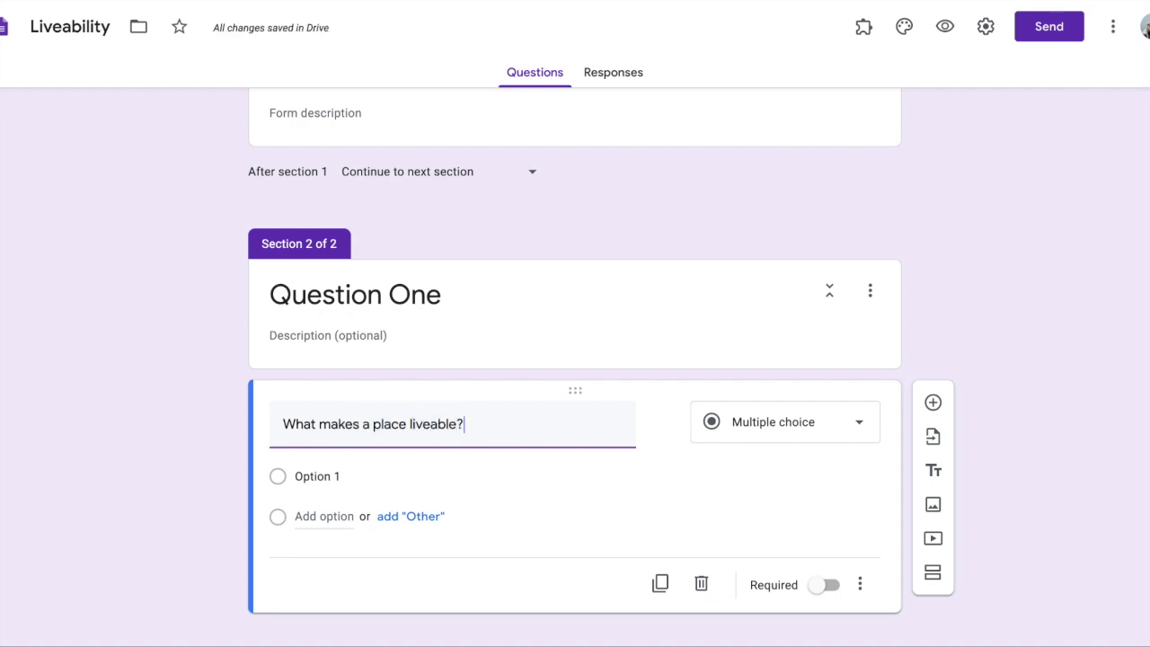
pyautogui.click(760, 428)
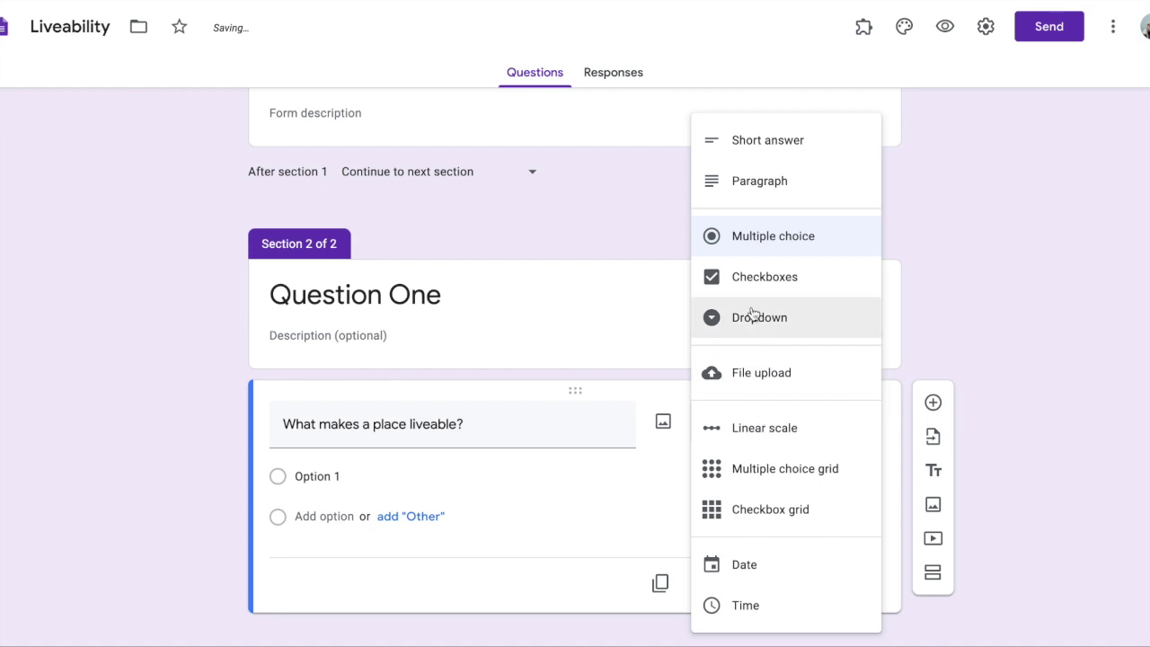
pyautogui.click(755, 184)
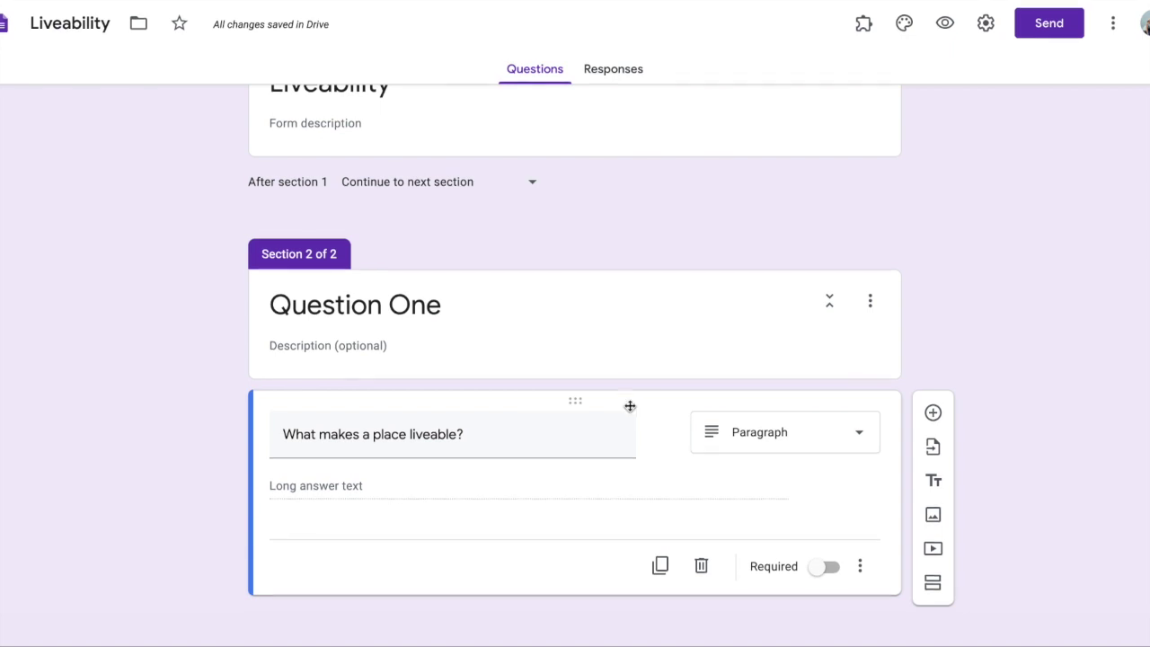
# Add an 'Example Answer' section describing factors that make a place liveable, plus a fourth section
pyautogui.click(932, 587)
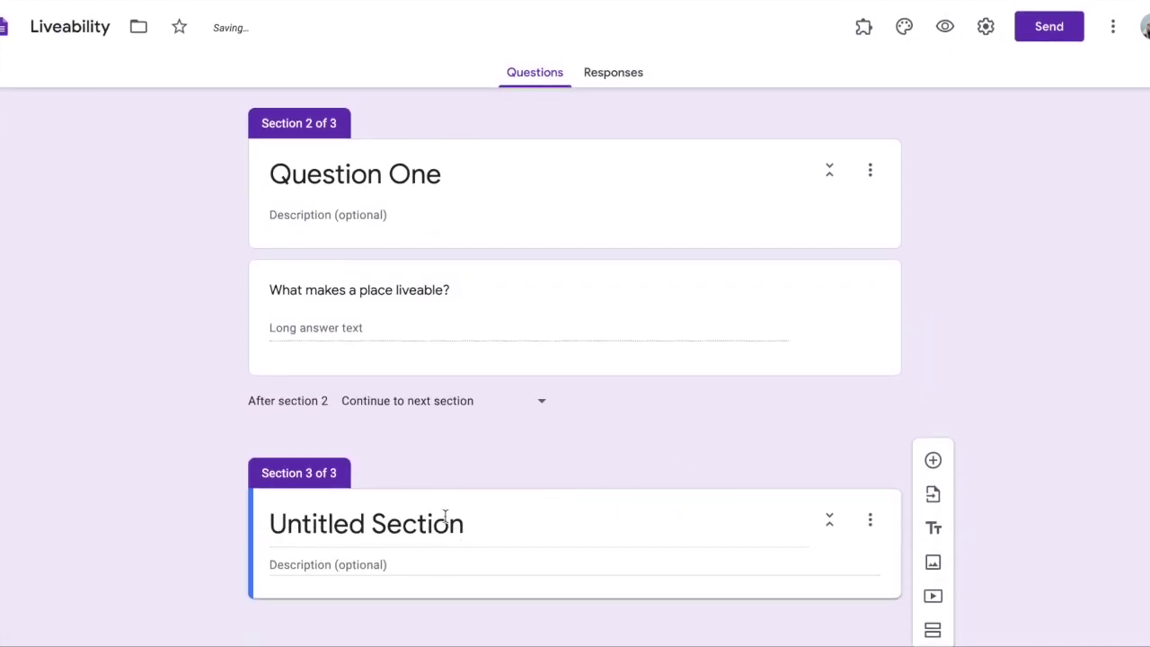
pyautogui.click(445, 514)
pyautogui.write('Example A')
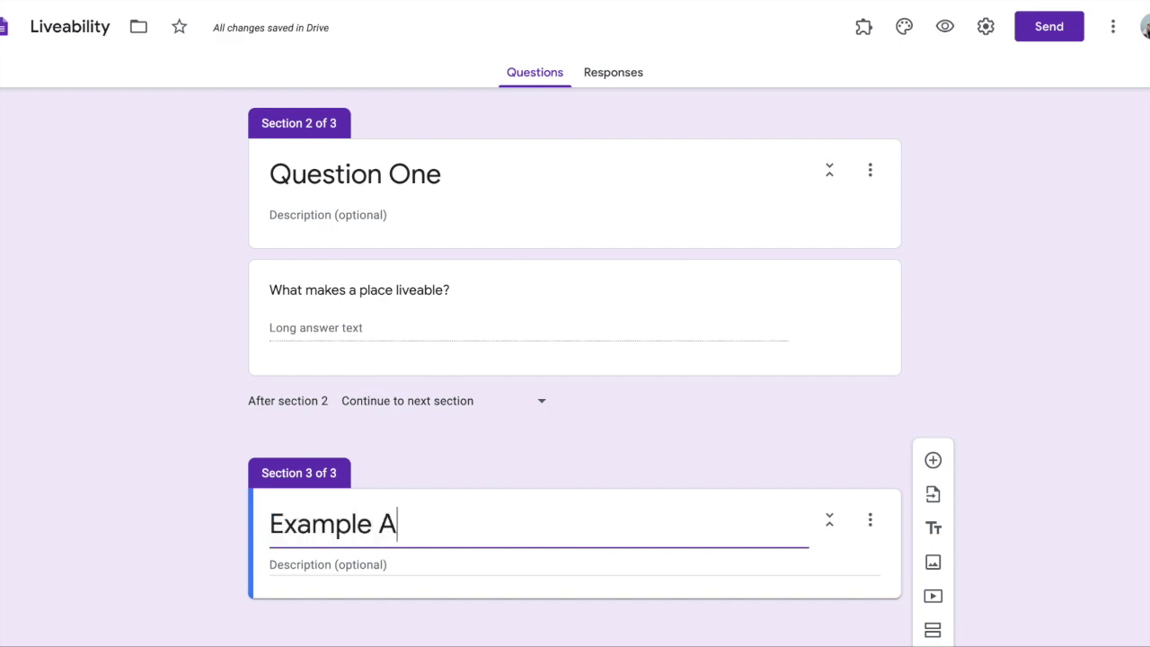
pyautogui.write('nswer')
pyautogui.click(331, 567)
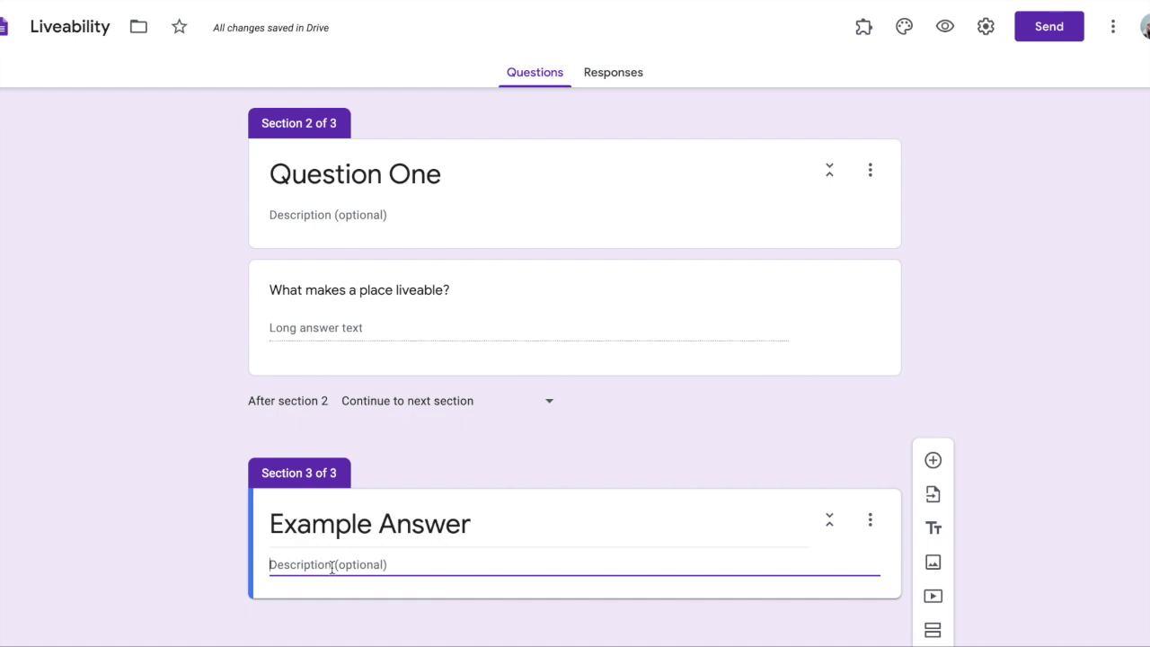
pyautogui.write('There are')
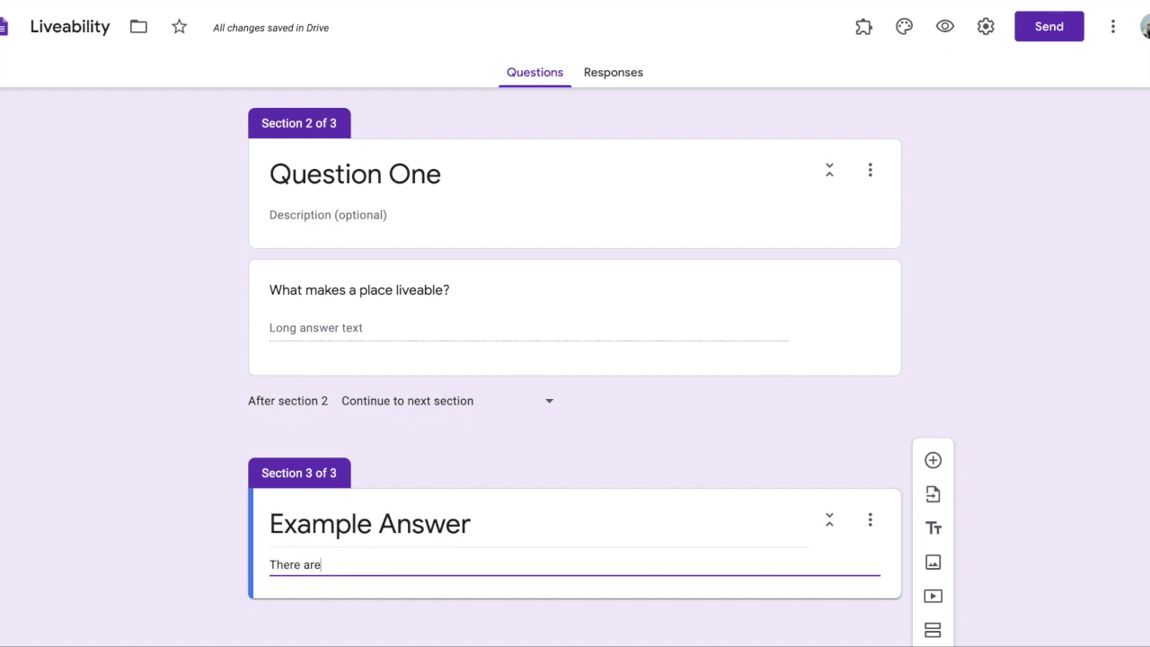
pyautogui.write(' many factors that make a pla')
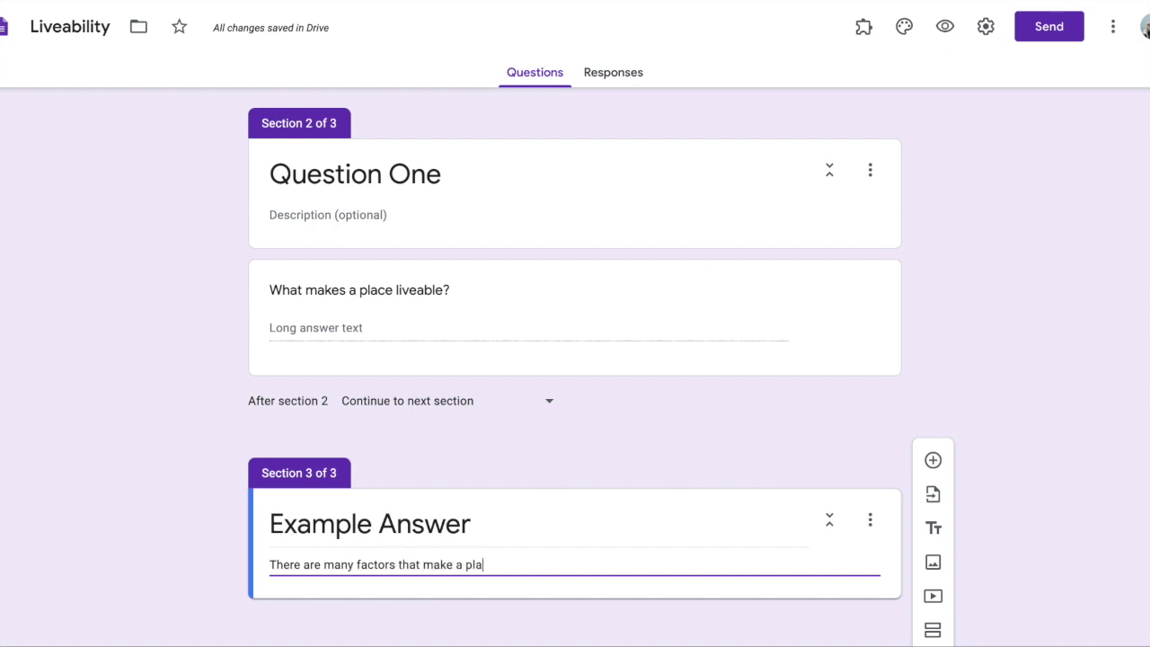
pyautogui.write('ce liveable such as ....')
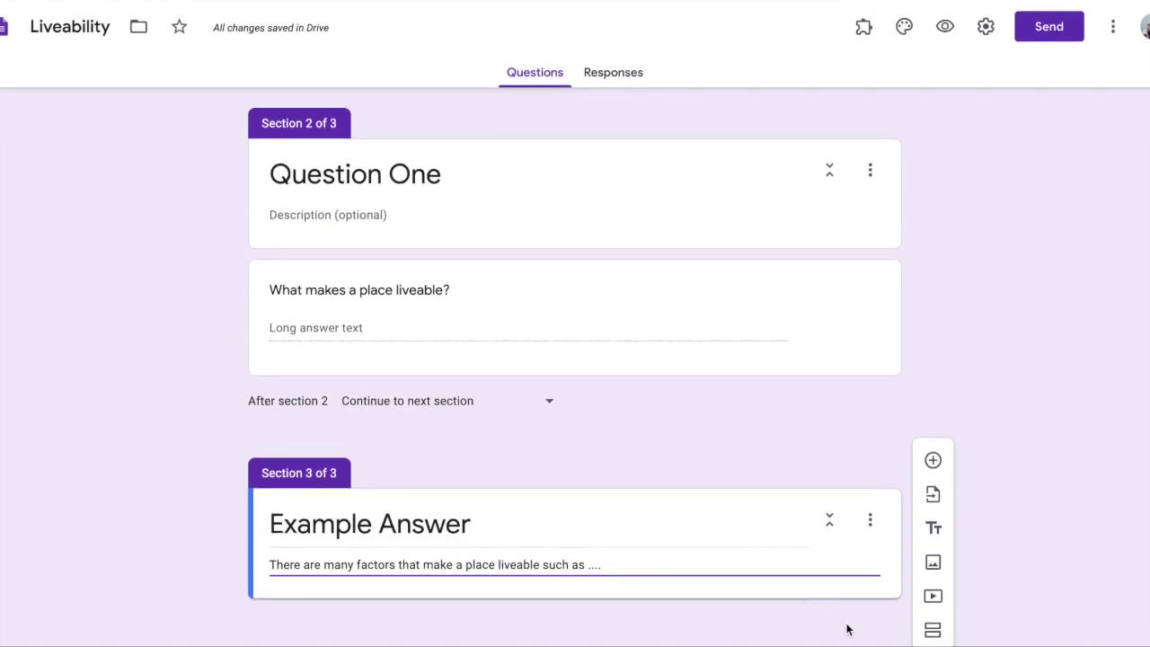
pyautogui.click(934, 635)
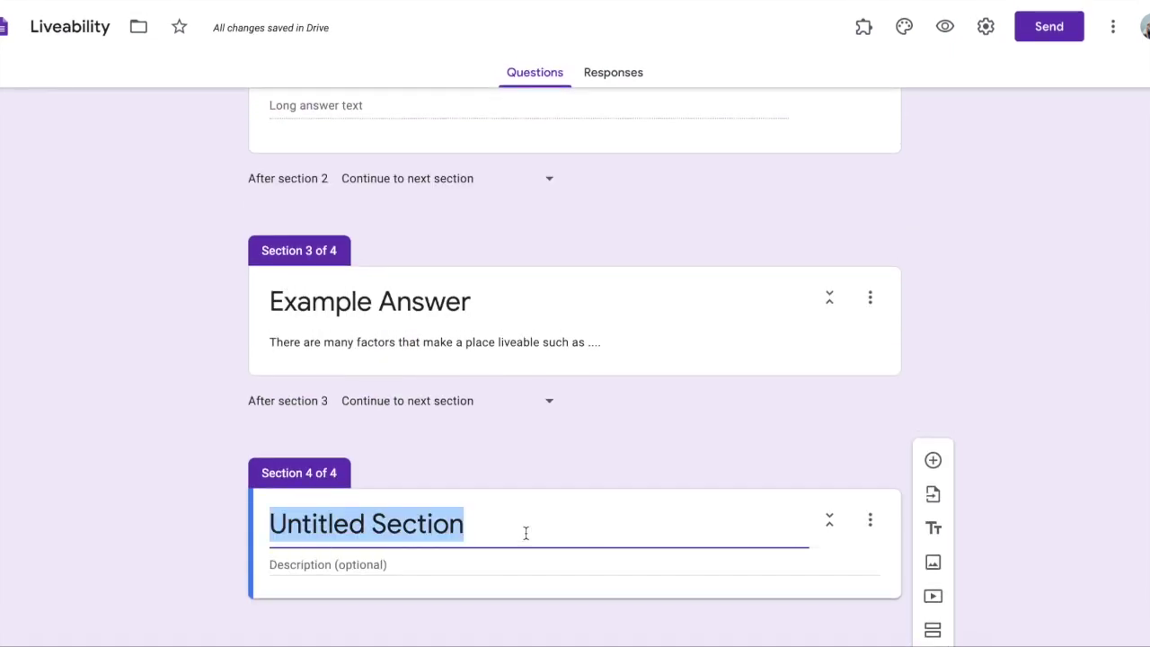
# Title the fourth section 'Self Assessment' and add Yes/No question 'Did I get this question correct?'
pyautogui.write('Self Asse')
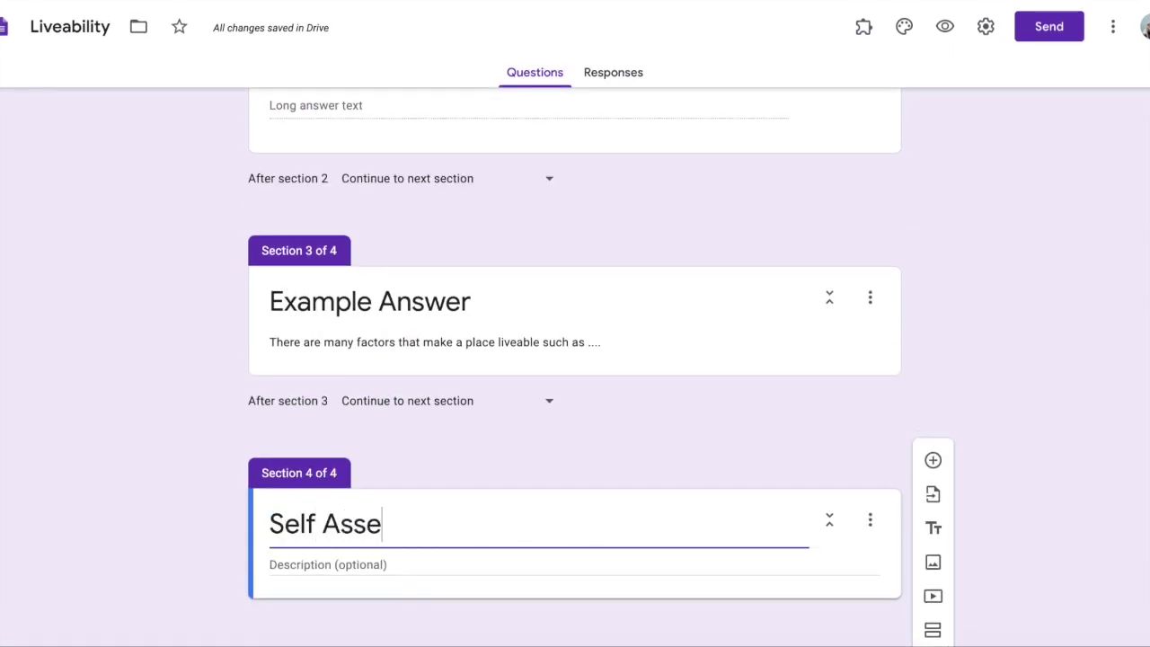
pyautogui.write('ssment')
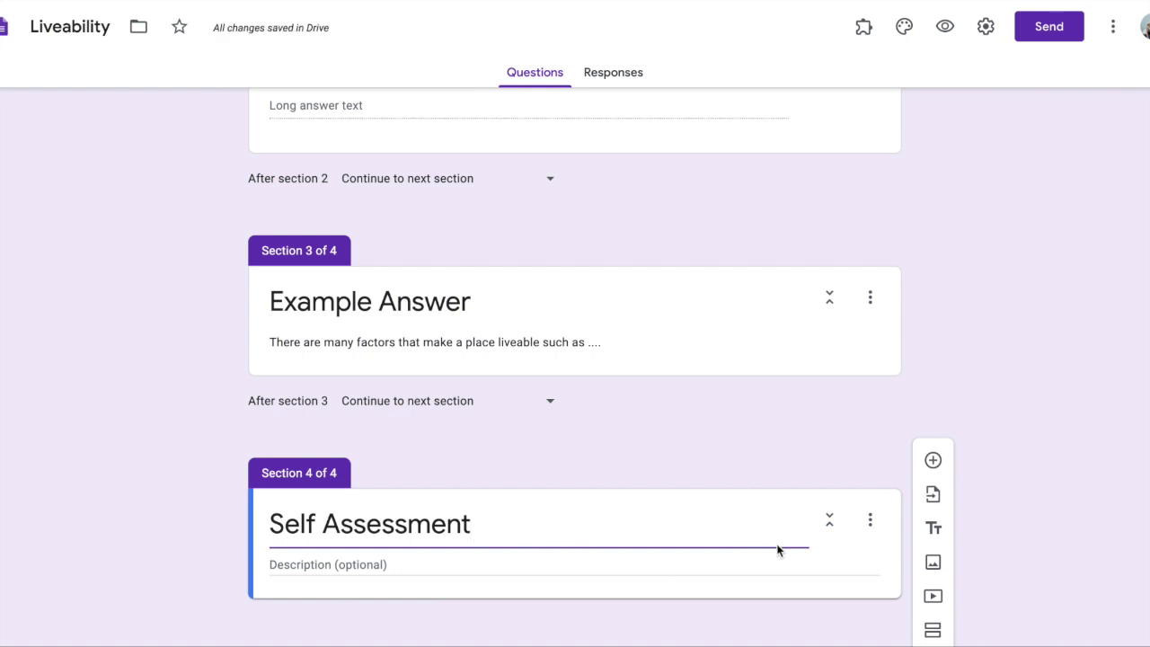
pyautogui.click(931, 468)
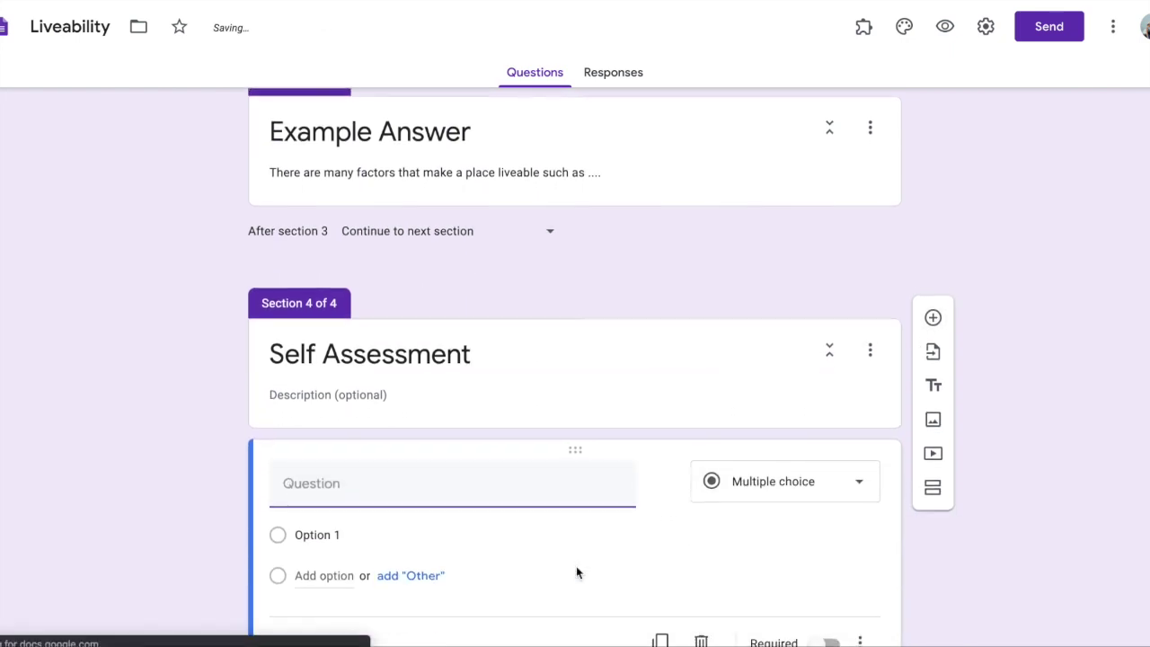
pyautogui.write('Did ')
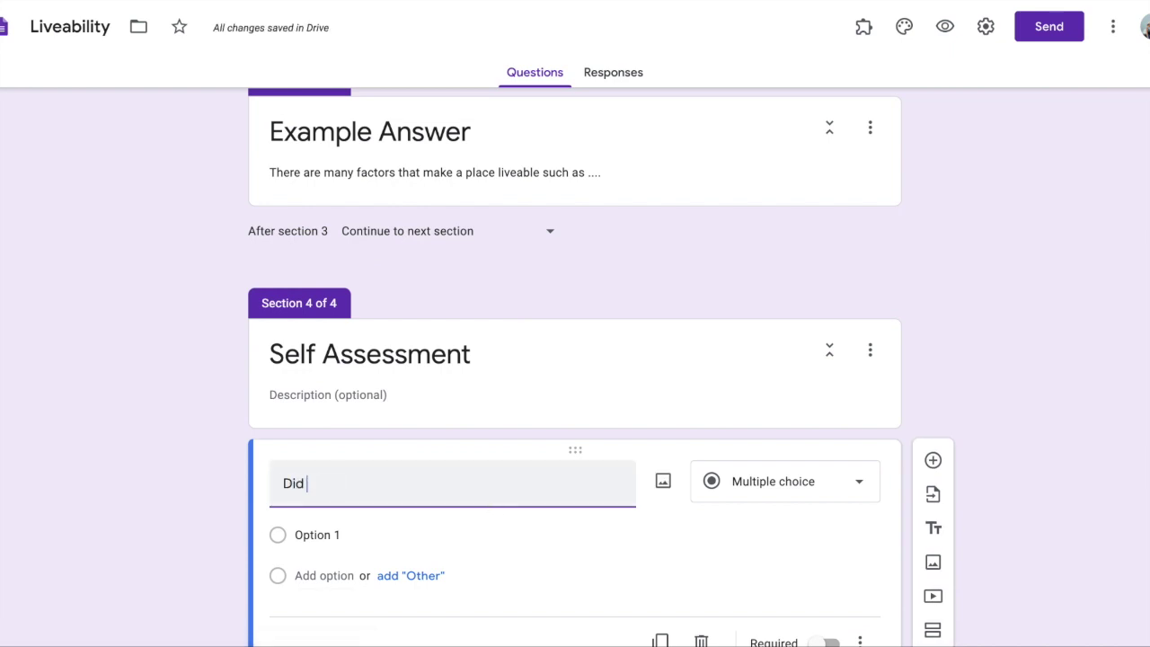
pyautogui.write('I get this question correct?')
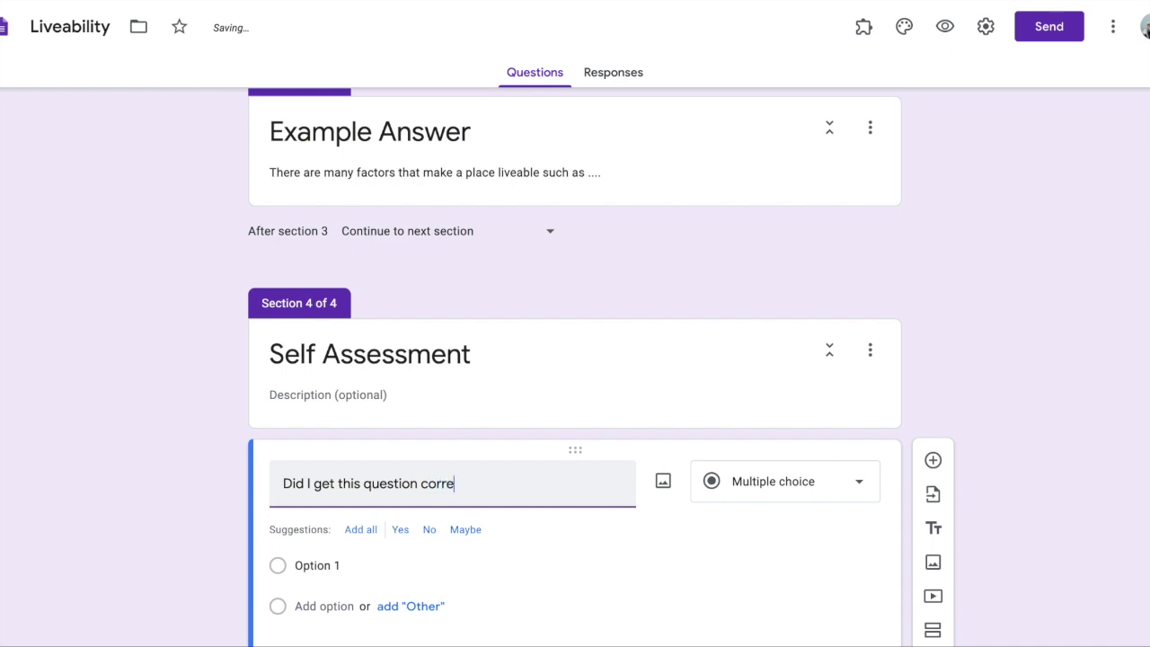
pyautogui.click(400, 530)
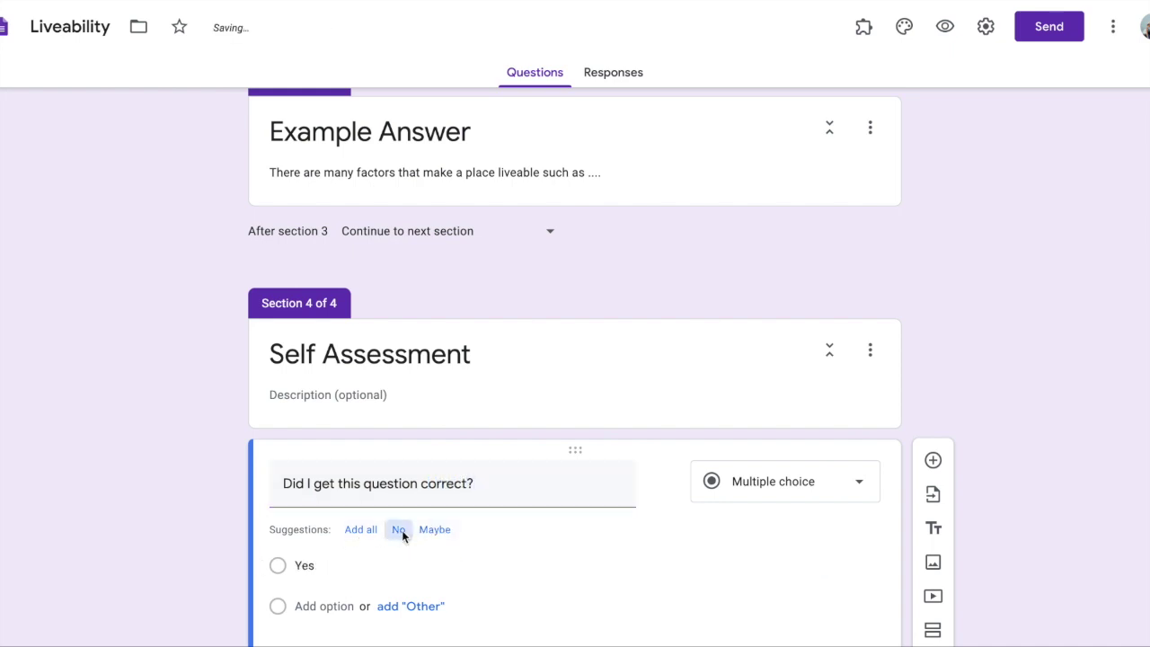
pyautogui.click(399, 530)
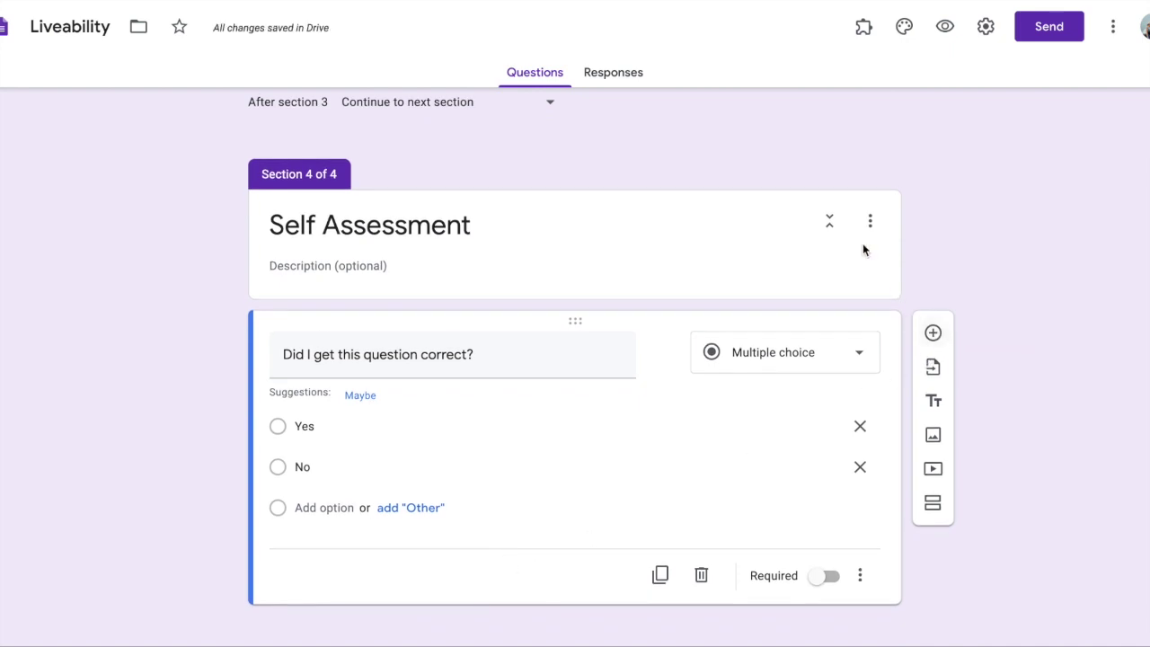
# Add the paragraph question 'How could I have improved my answer?' below it
pyautogui.click(932, 333)
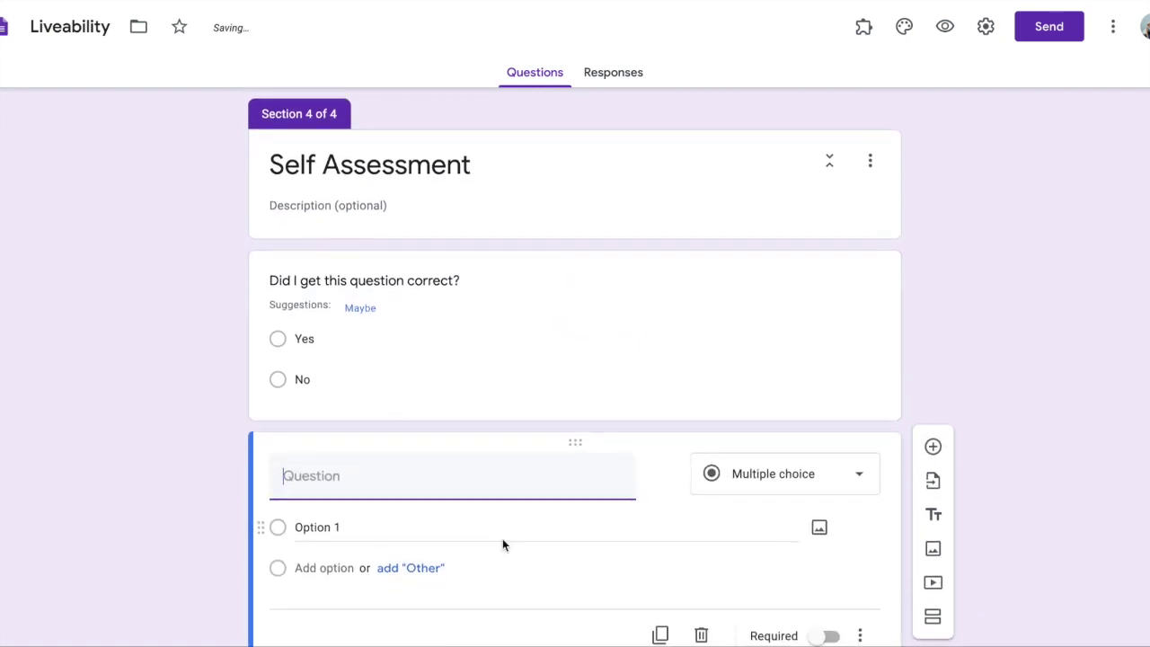
pyautogui.write('How ')
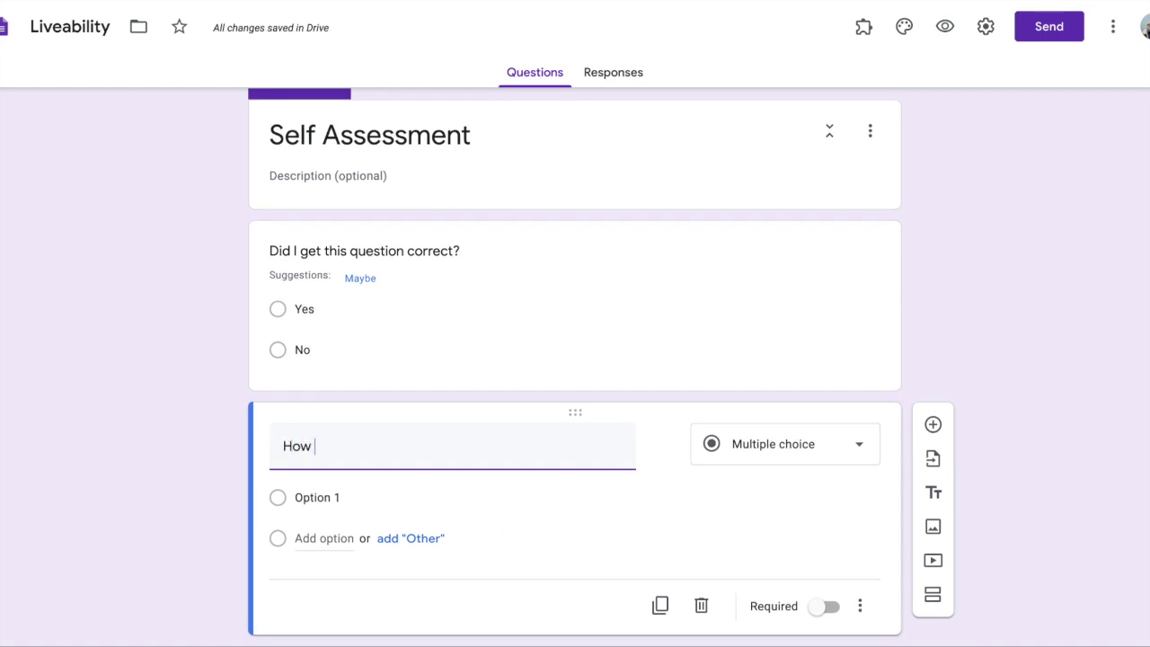
pyautogui.write('could I have imp')
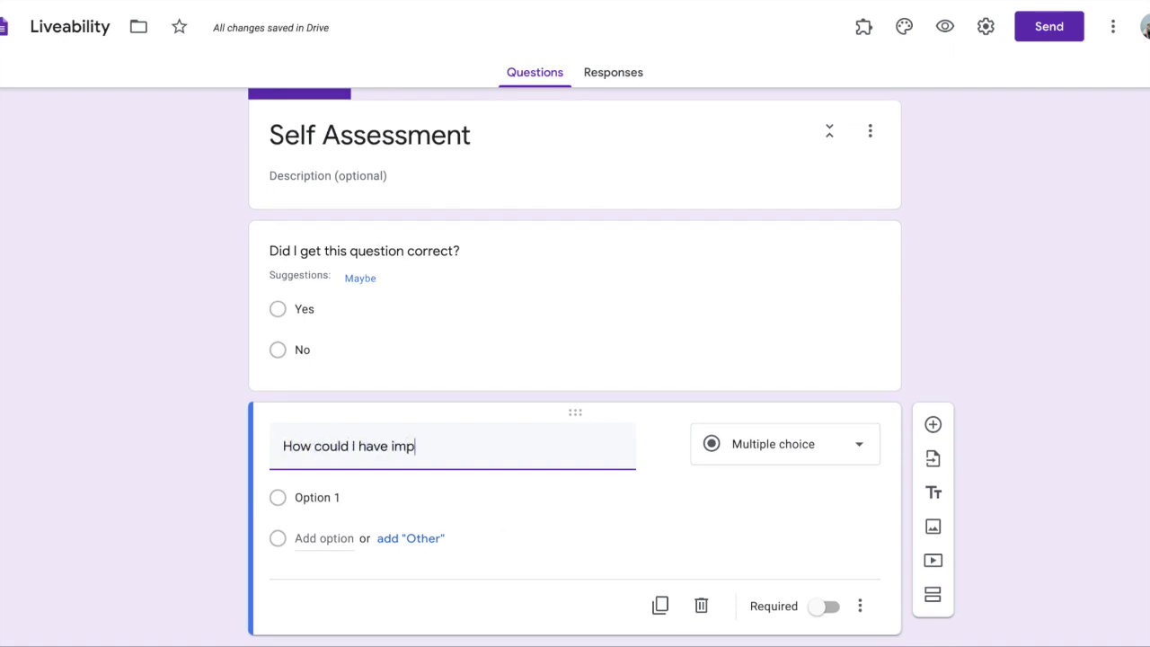
pyautogui.write('roved my answer?')
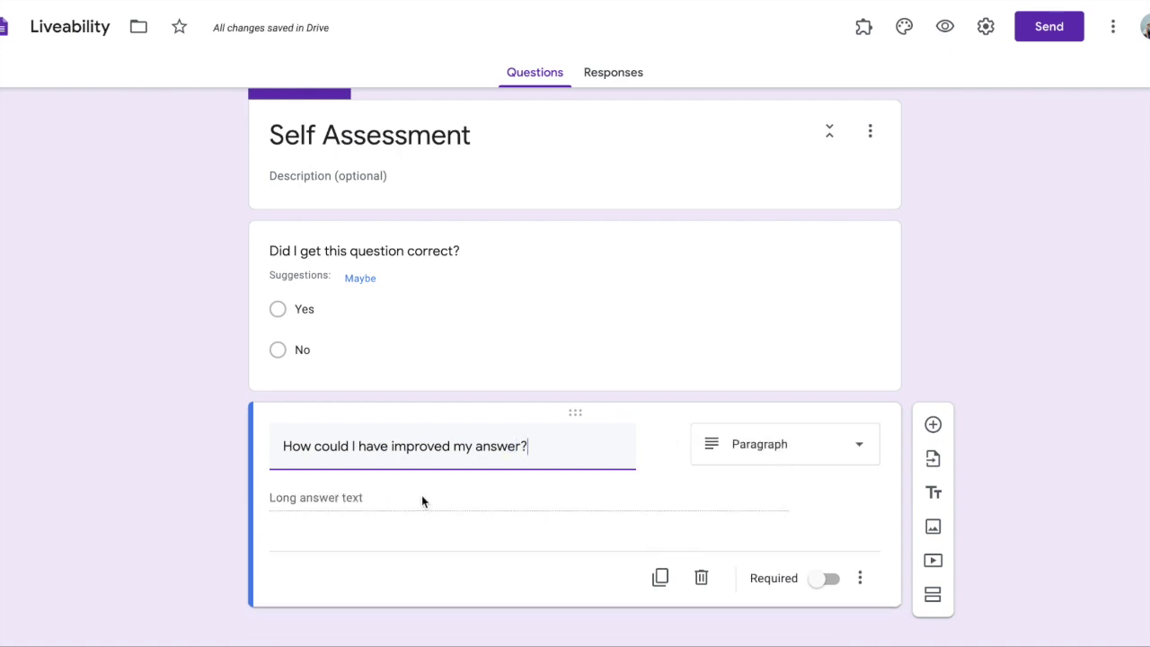
pyautogui.scroll(-1, 421, 498)
pyautogui.scroll(1, 422, 502)
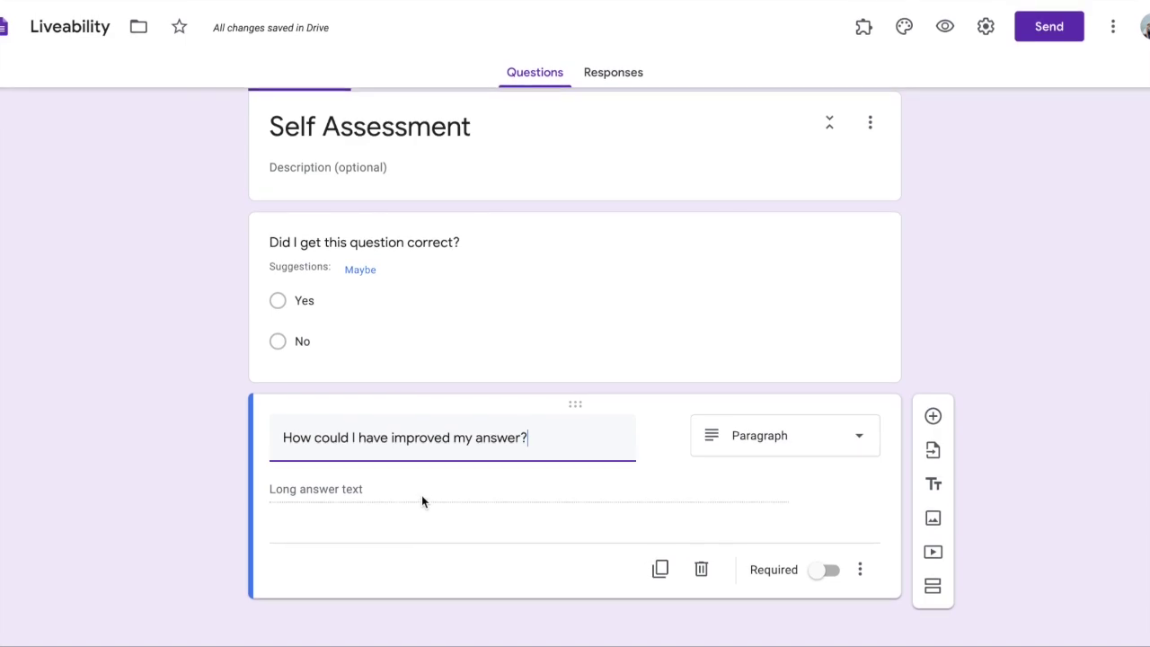
pyautogui.scroll(10, 422, 502)
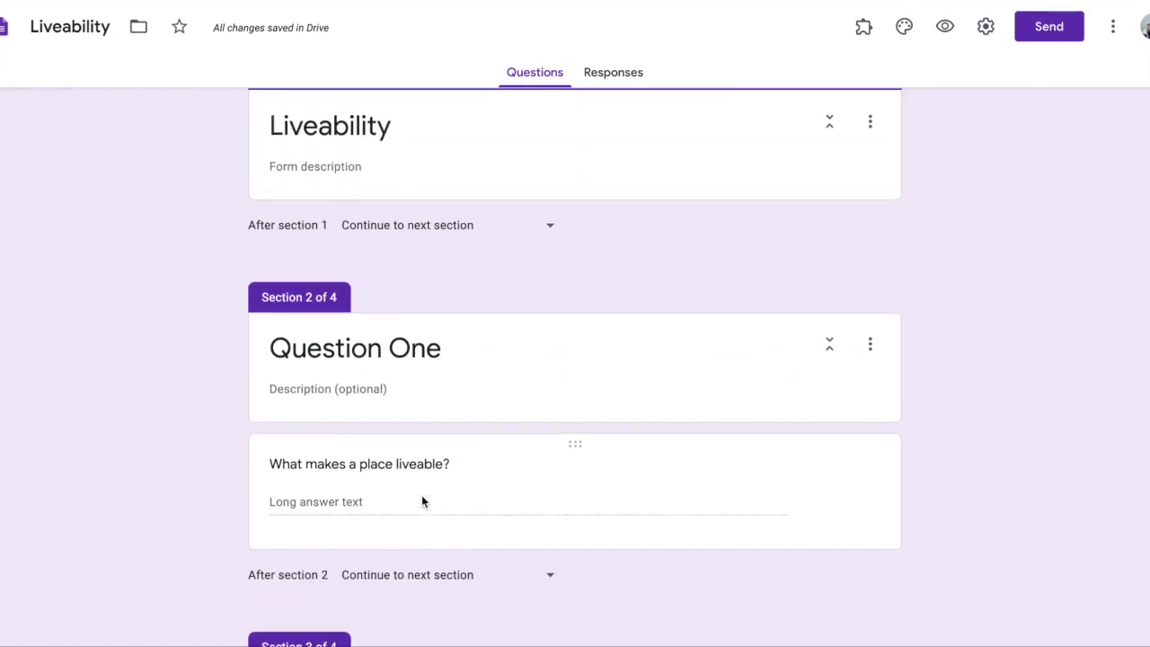
pyautogui.scroll(-10, 422, 502)
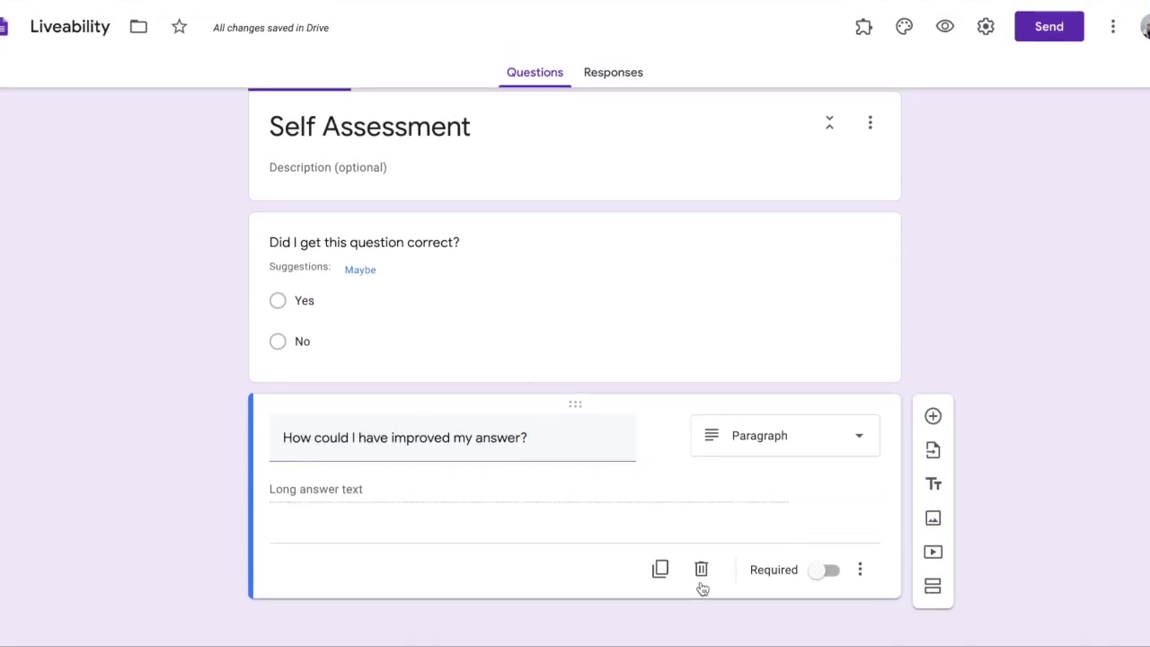
# Add a fifth section titled 'Question Two' after Self Assessment
pyautogui.click(932, 585)
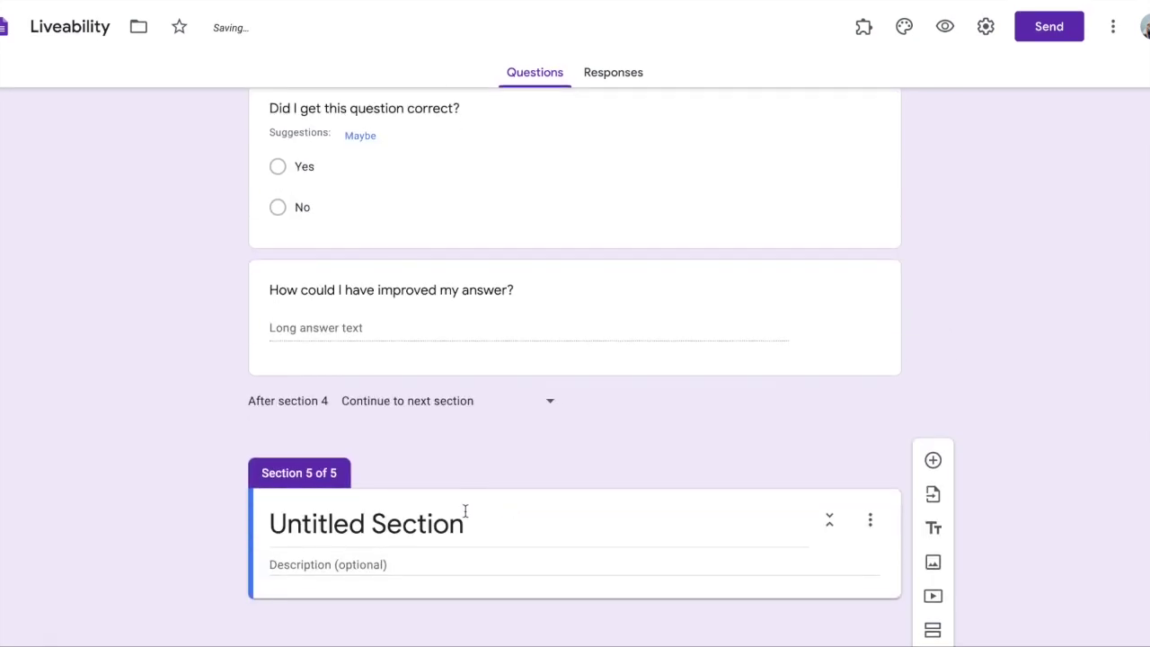
pyautogui.click(465, 510)
pyautogui.write('Question')
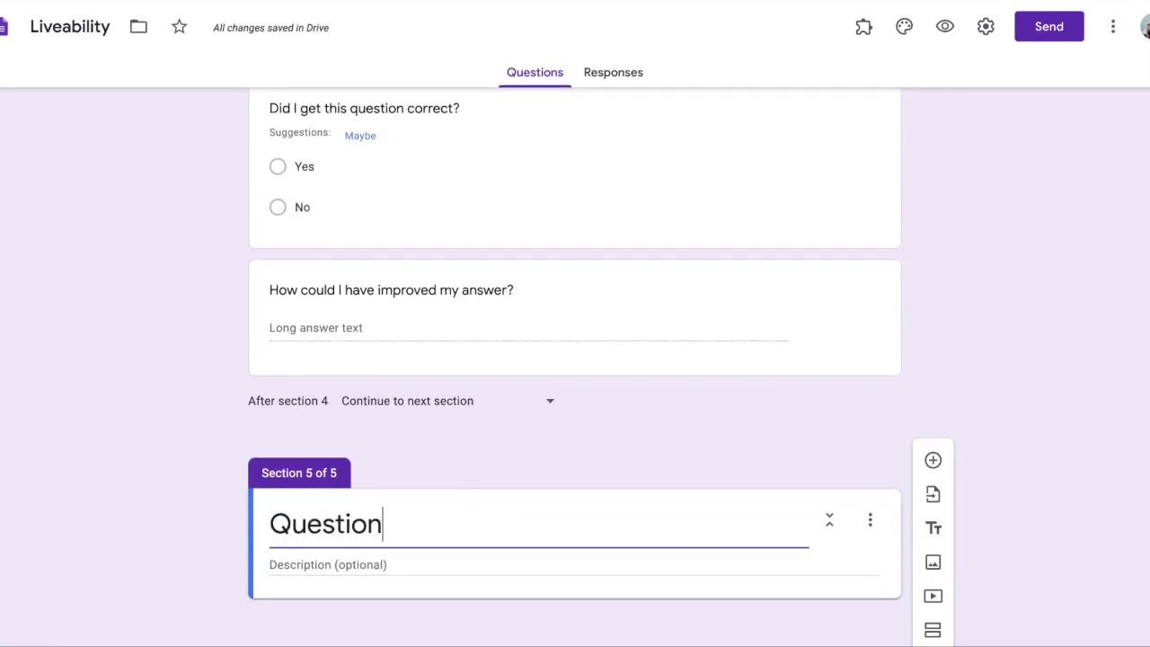
pyautogui.write(' Two')
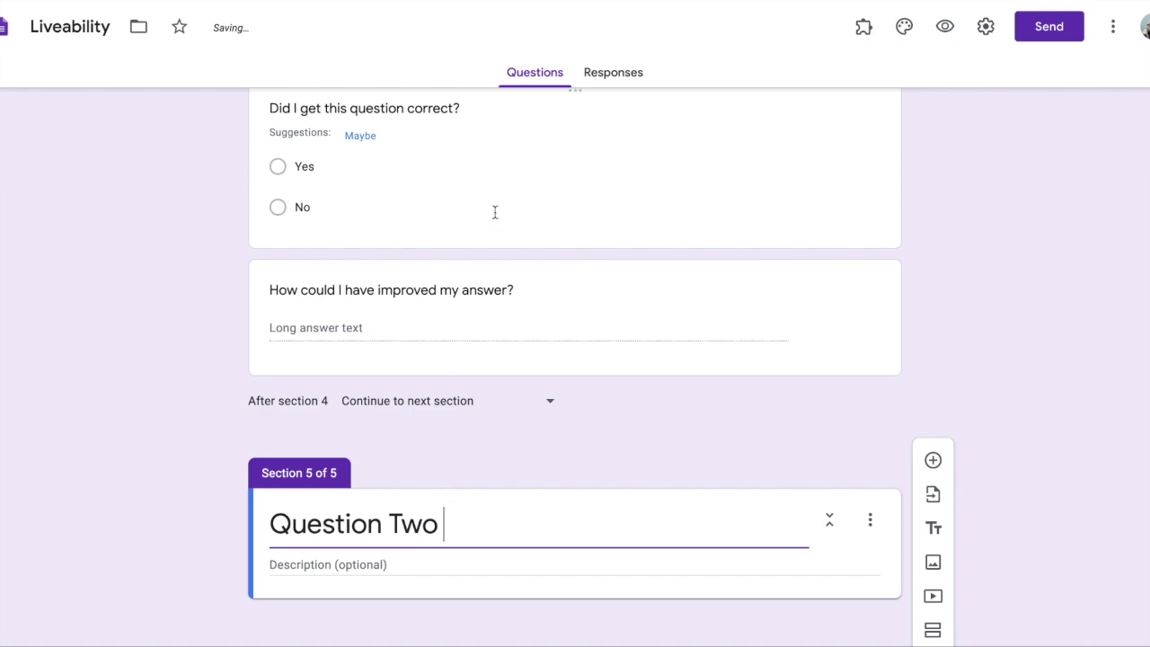
pyautogui.scroll(20, 494, 211)
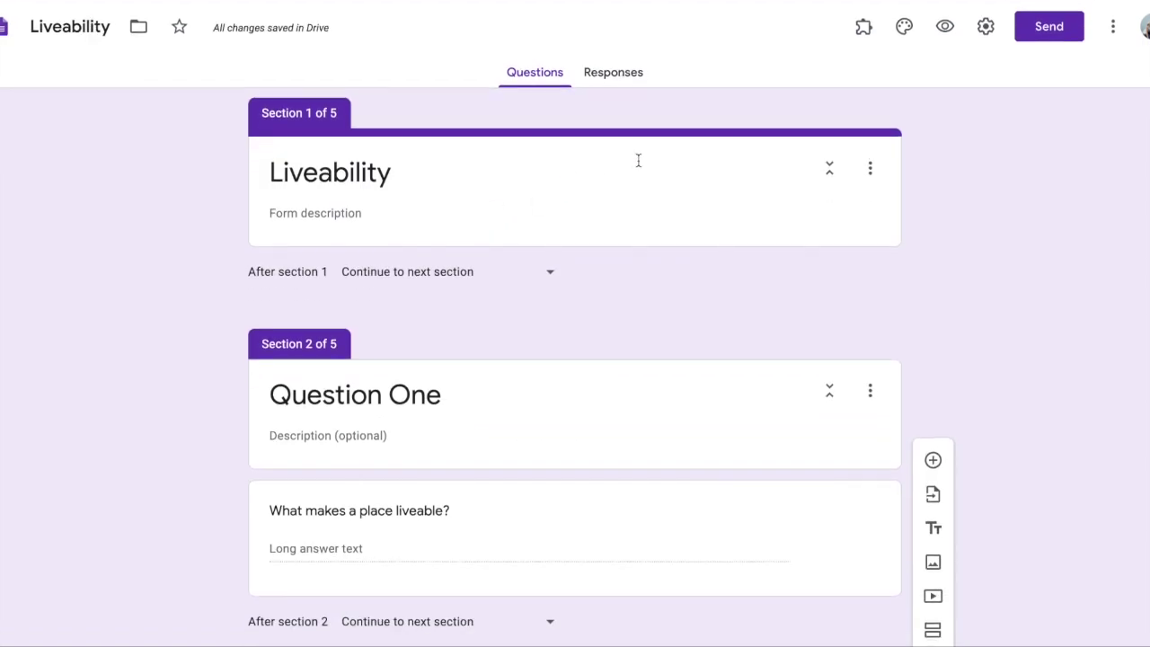
pyautogui.click(904, 27)
# Set the theme colour to dark blue, closing the header image picker without choosing an image
pyautogui.click(1023, 293)
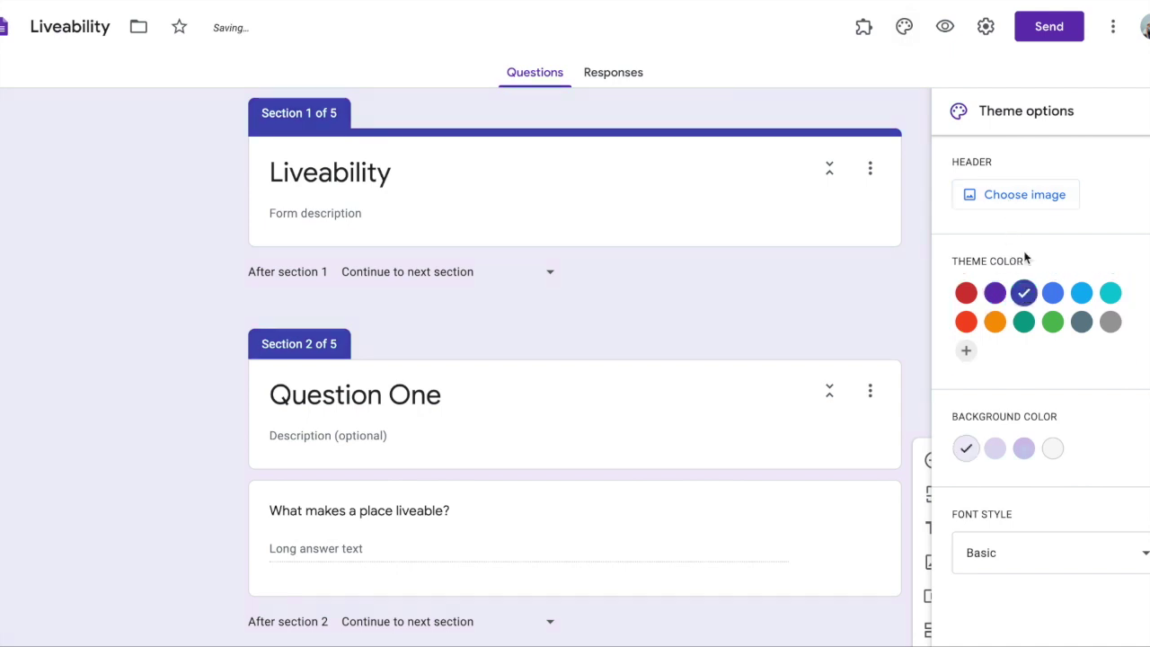
pyautogui.click(1025, 203)
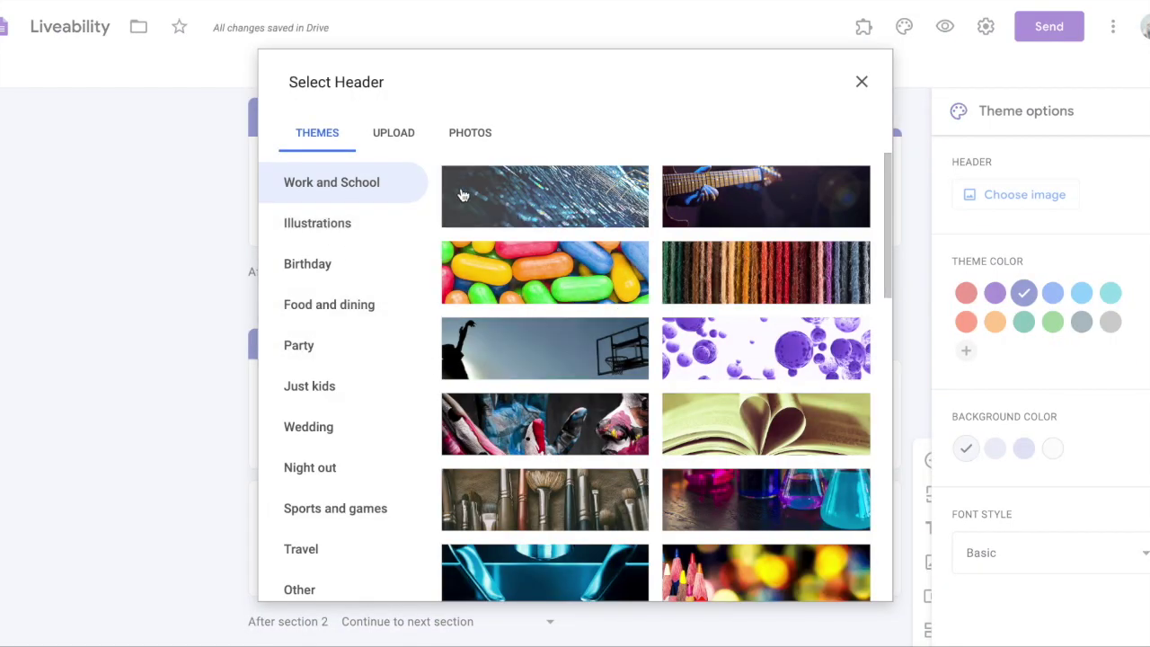
pyautogui.click(392, 135)
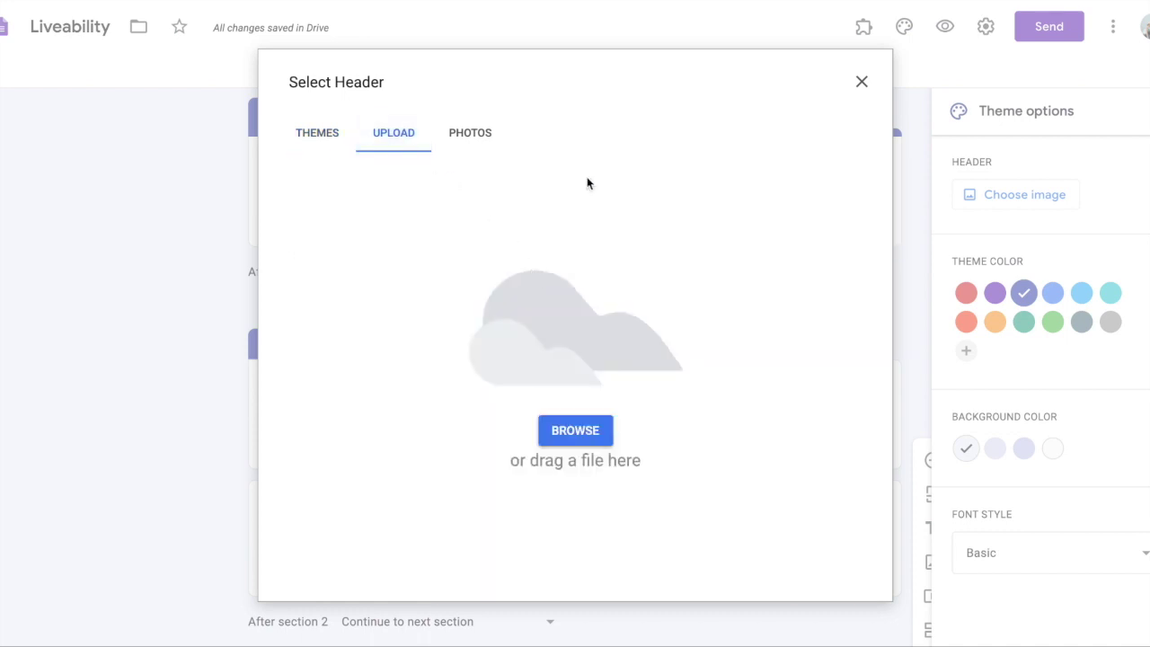
pyautogui.click(864, 81)
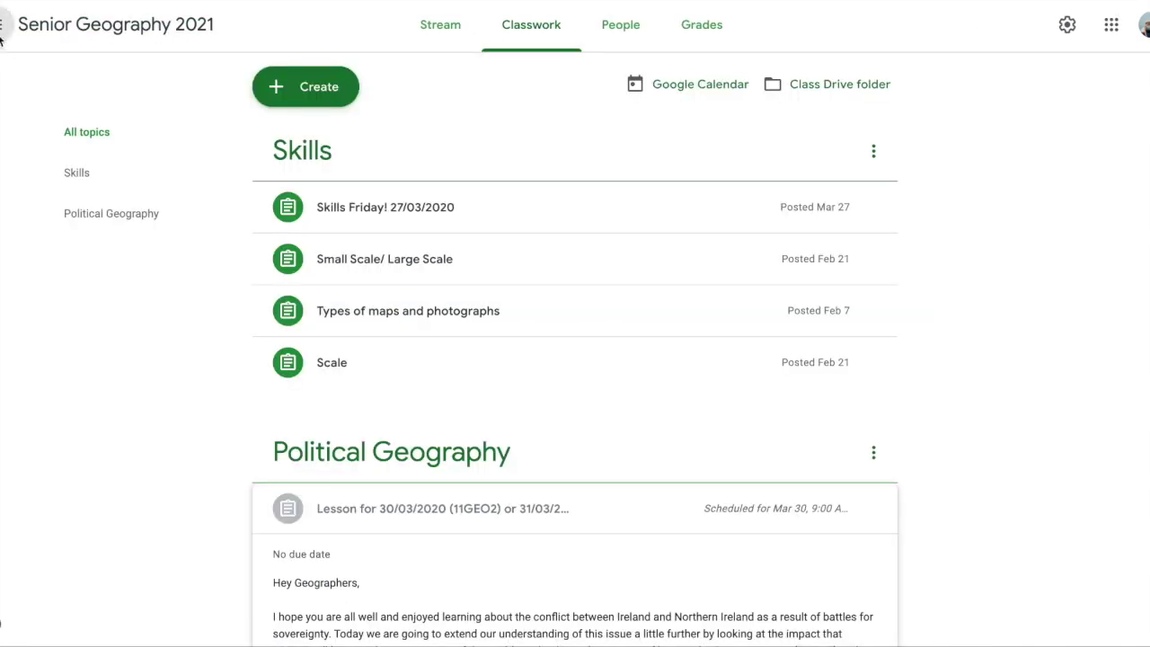
# Open the Test class in Google Classroom and go to its Classwork page
pyautogui.click(2, 27)
pyautogui.scroll(-3, 30, 507)
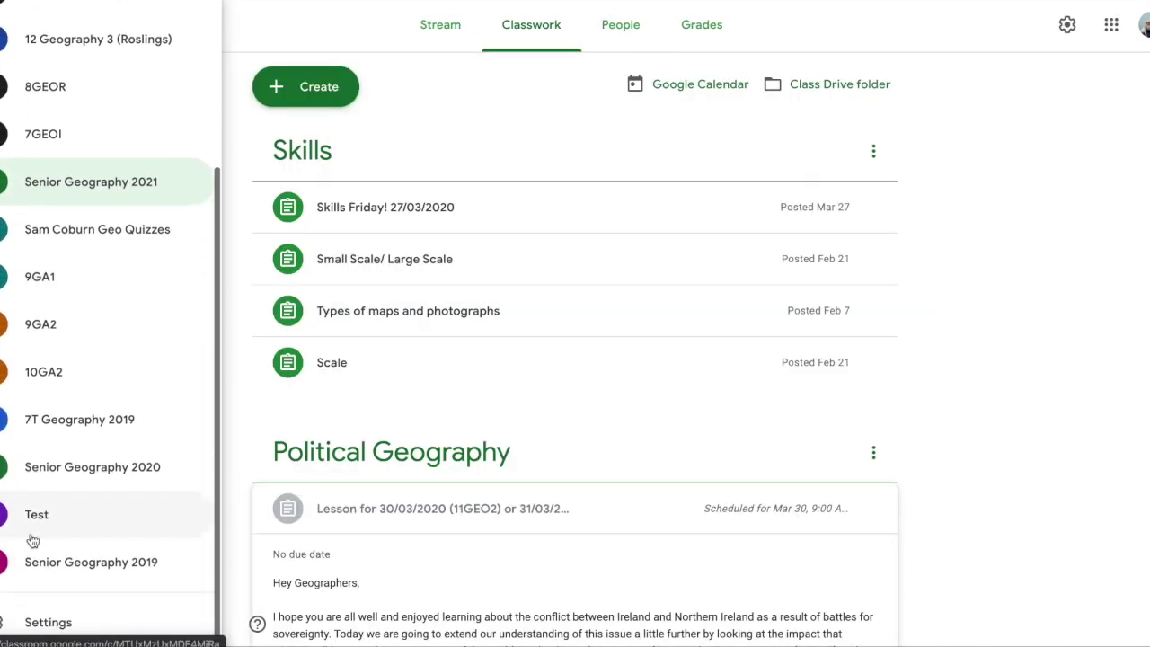
pyautogui.click(32, 539)
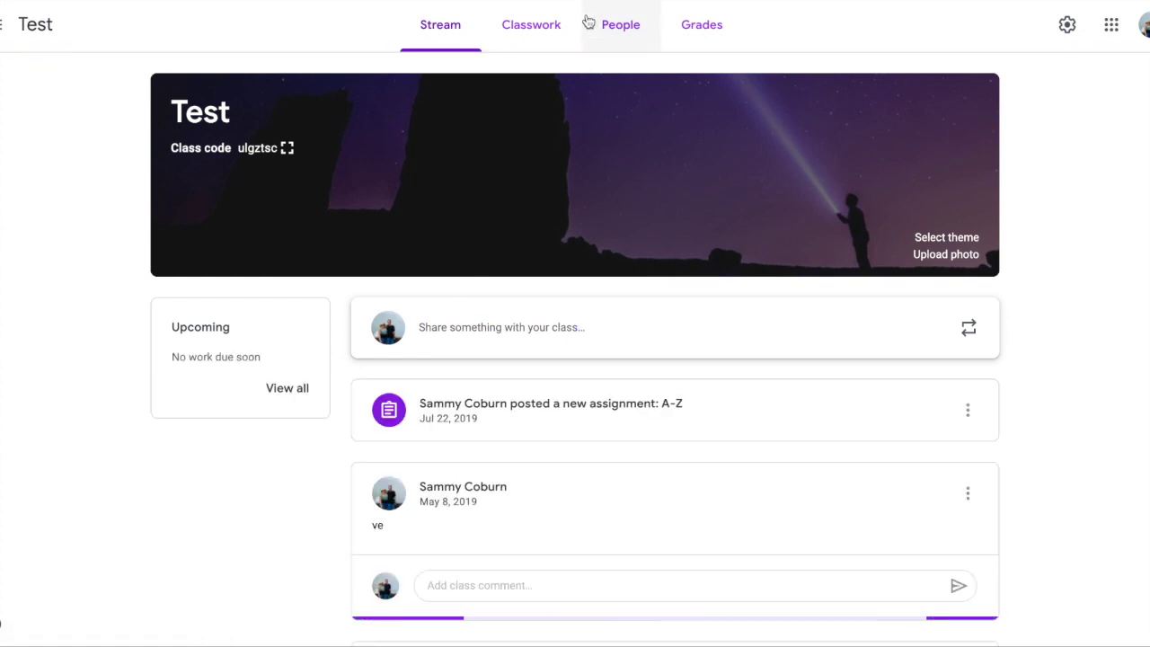
pyautogui.click(548, 36)
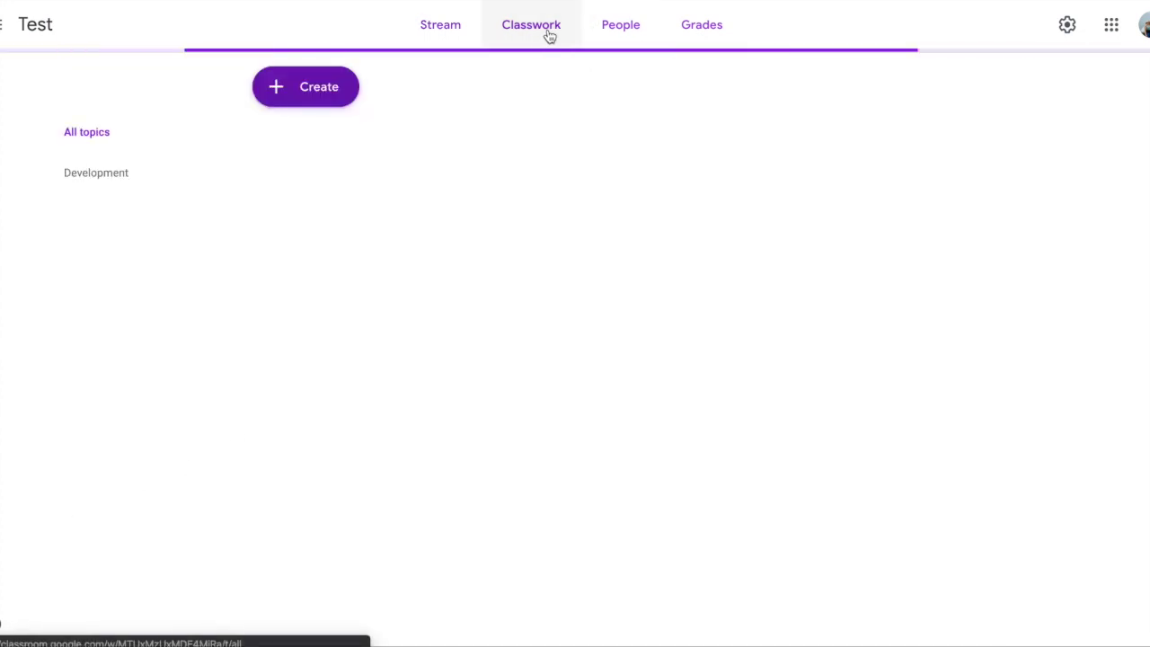
pyautogui.click(442, 27)
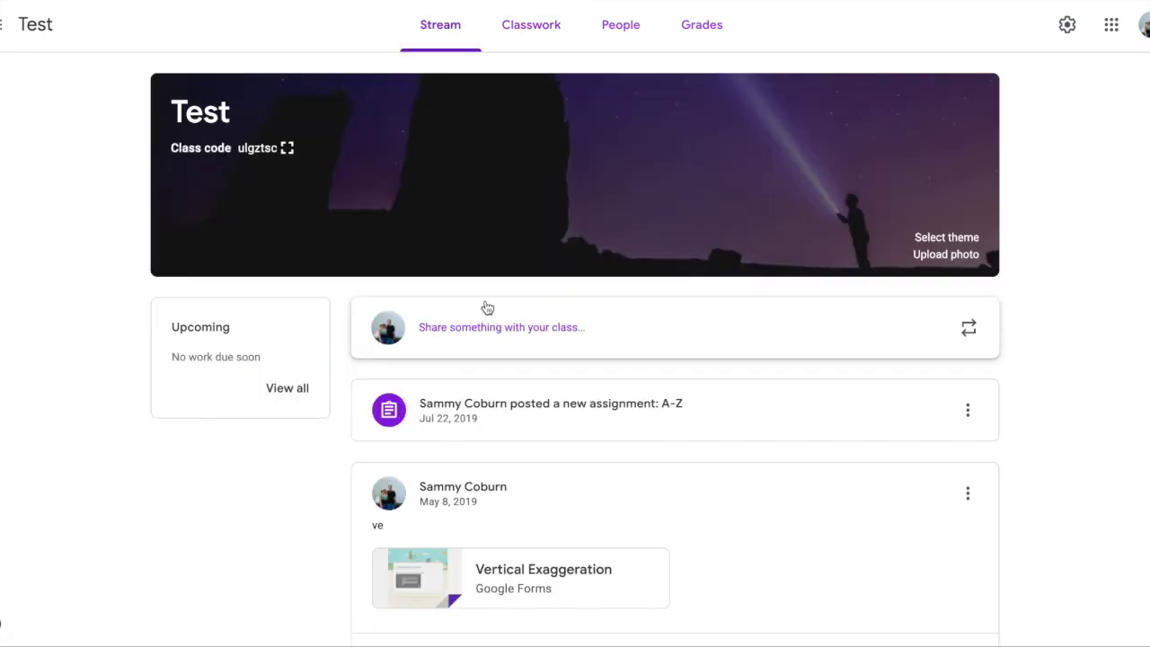
pyautogui.click(543, 28)
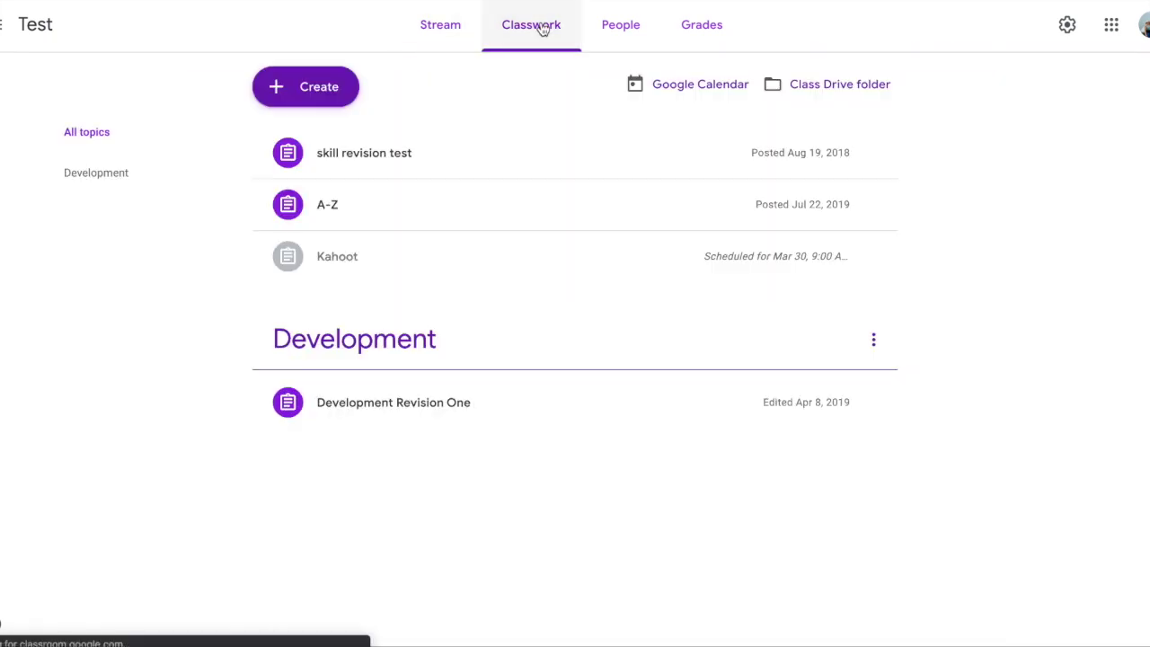
pyautogui.click(333, 104)
# Create an assignment titled 'Liveability 30/03/20' with instructions 'When ..'
pyautogui.click(329, 133)
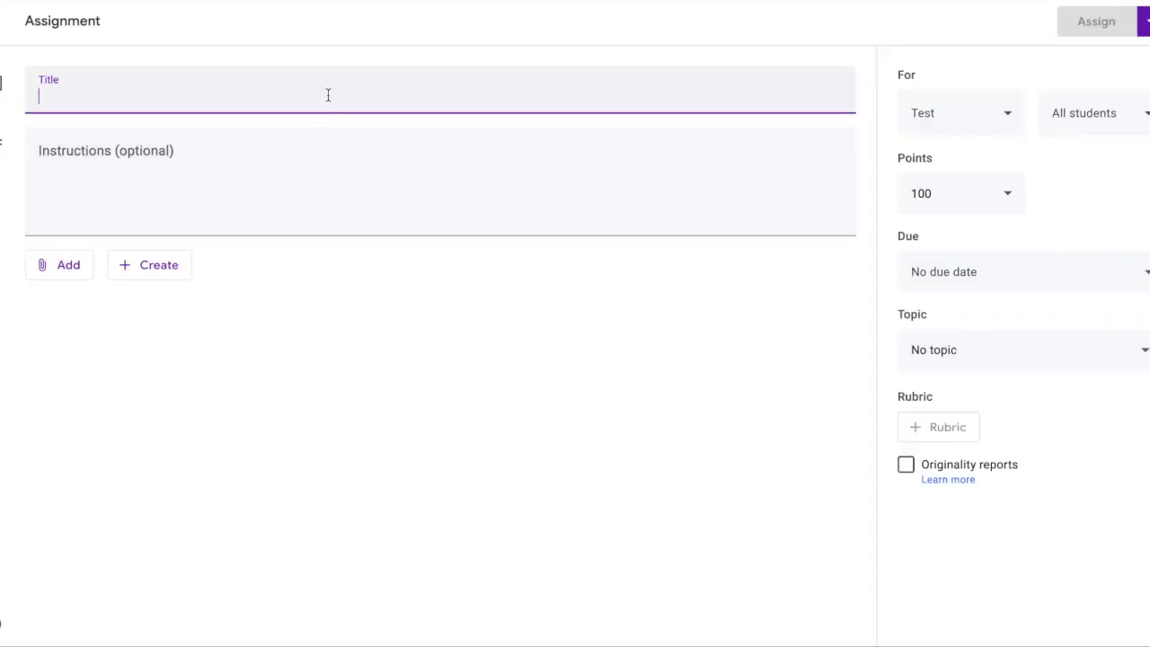
pyautogui.write('Liveability ')
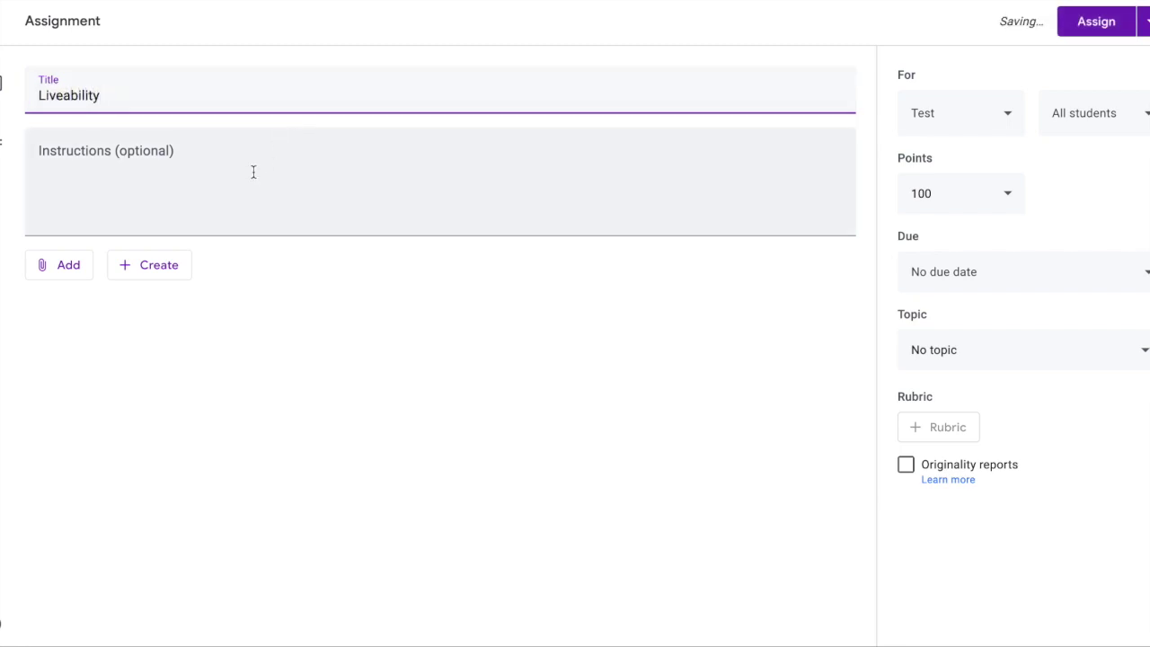
pyautogui.write('30/03/20')
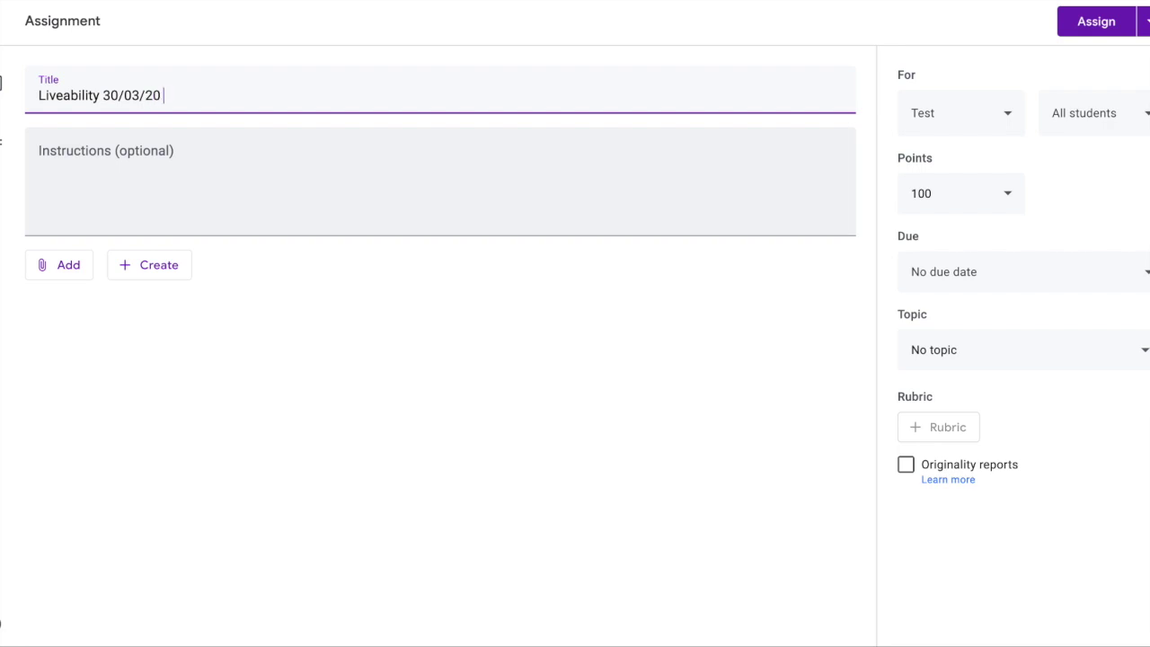
pyautogui.click(199, 228)
pyautogui.write('WHen')
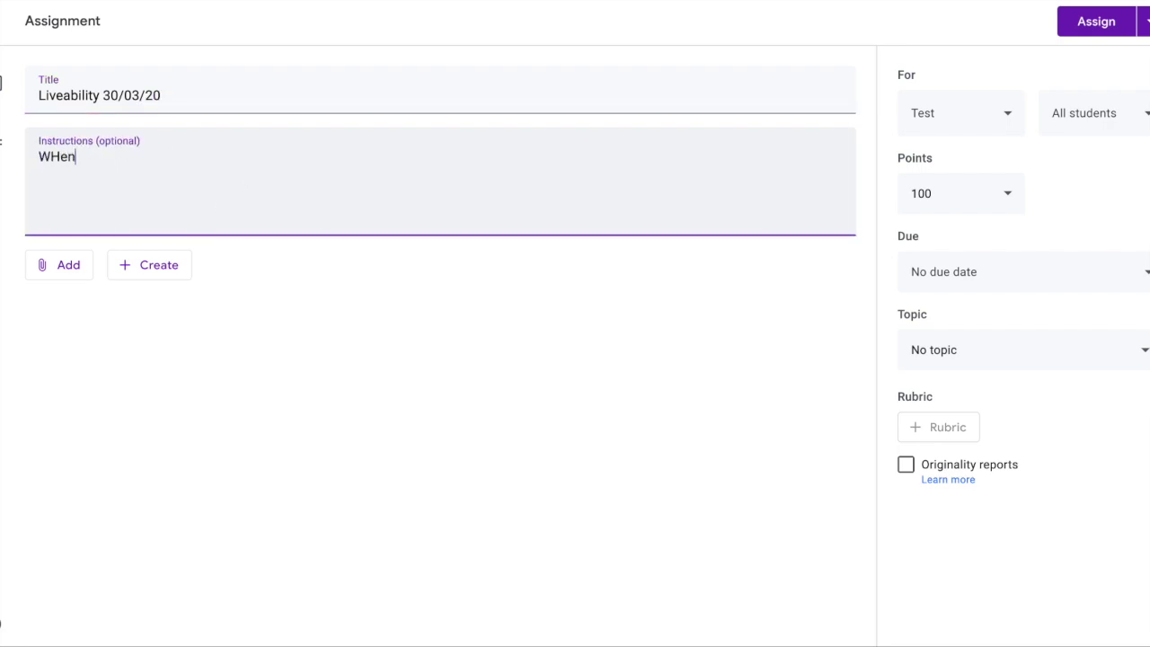
pyautogui.press('BackSpace')
pyautogui.press('BackSpace')
pyautogui.press('BackSpace')
pyautogui.write('hen ..')
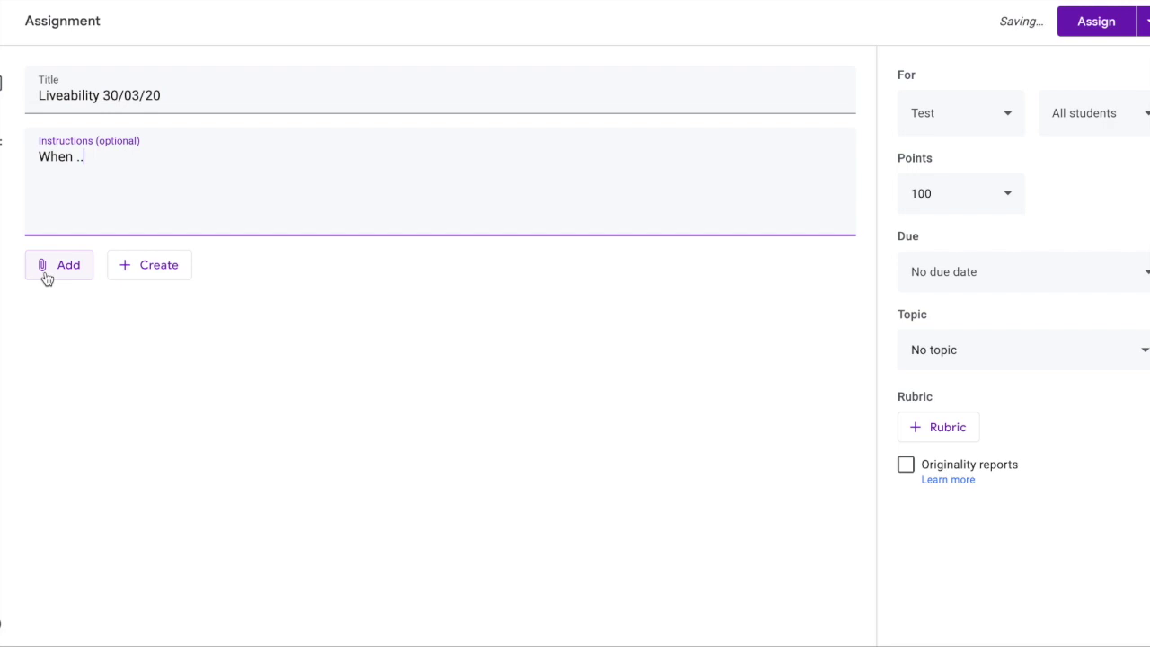
# Attach the Liveability Google Form from Google Drive
pyautogui.click(47, 276)
pyautogui.click(59, 300)
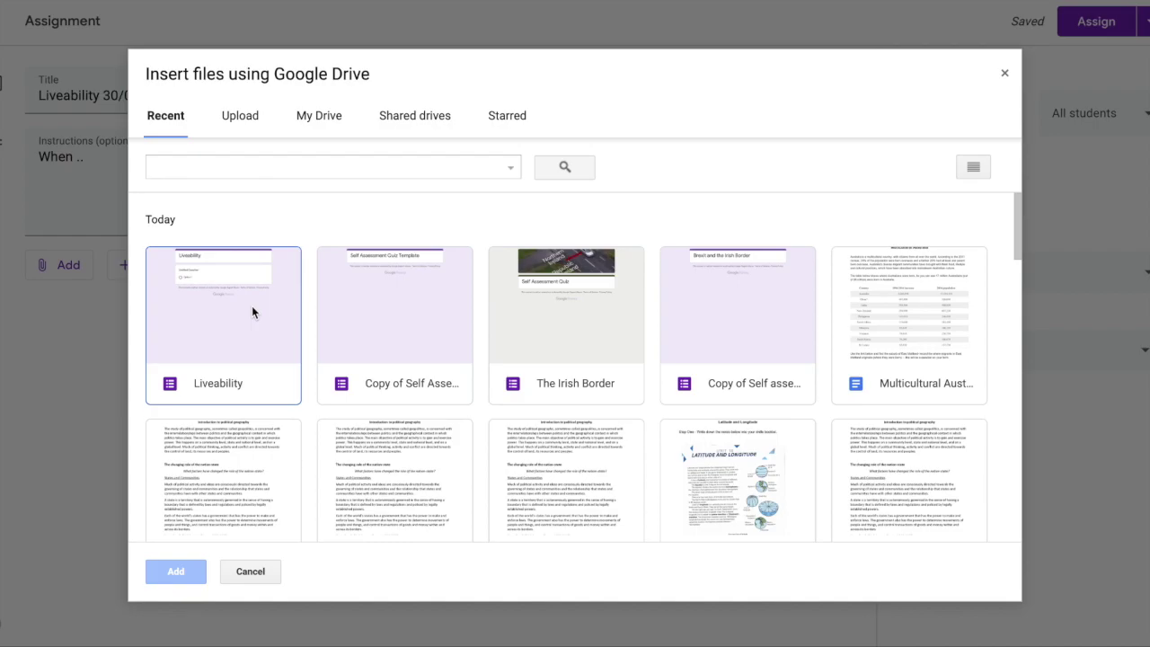
pyautogui.doubleClick(253, 311)
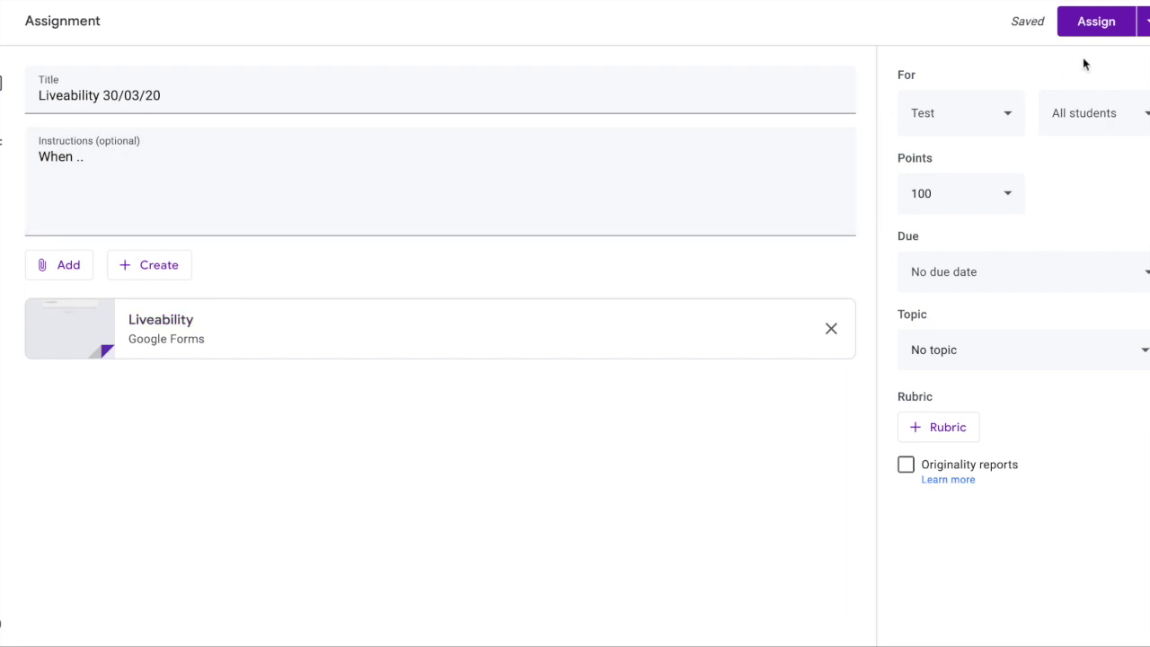
# Schedule the assignment for Mar 30, 2020 at 9:00 AM
pyautogui.click(1142, 21)
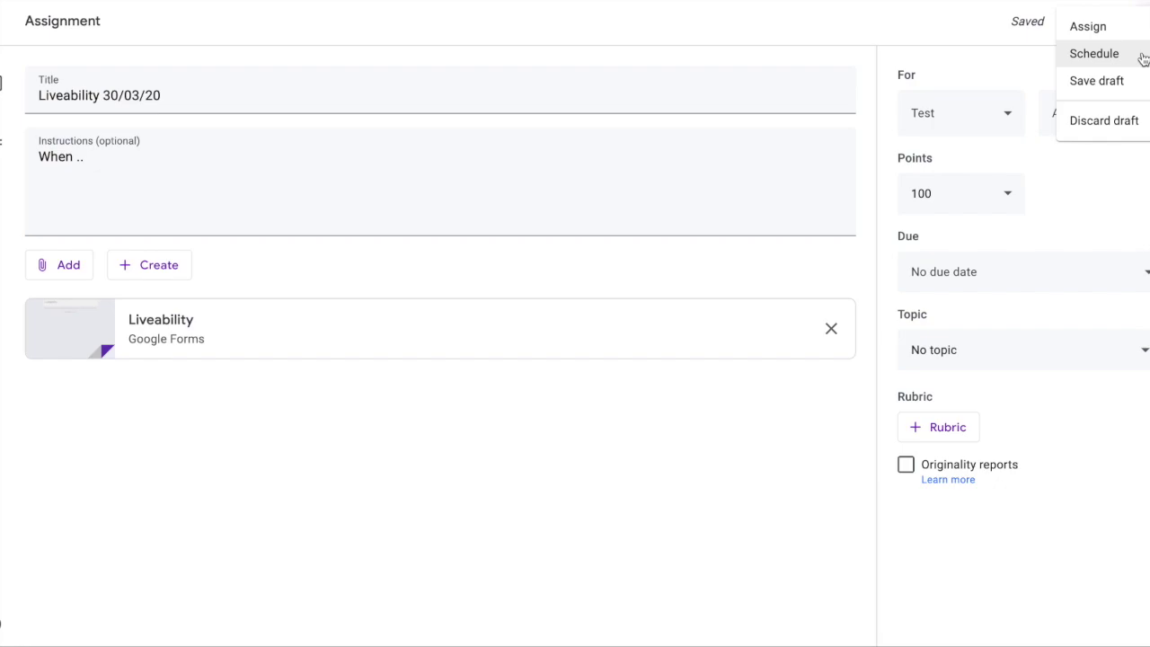
pyautogui.click(1122, 56)
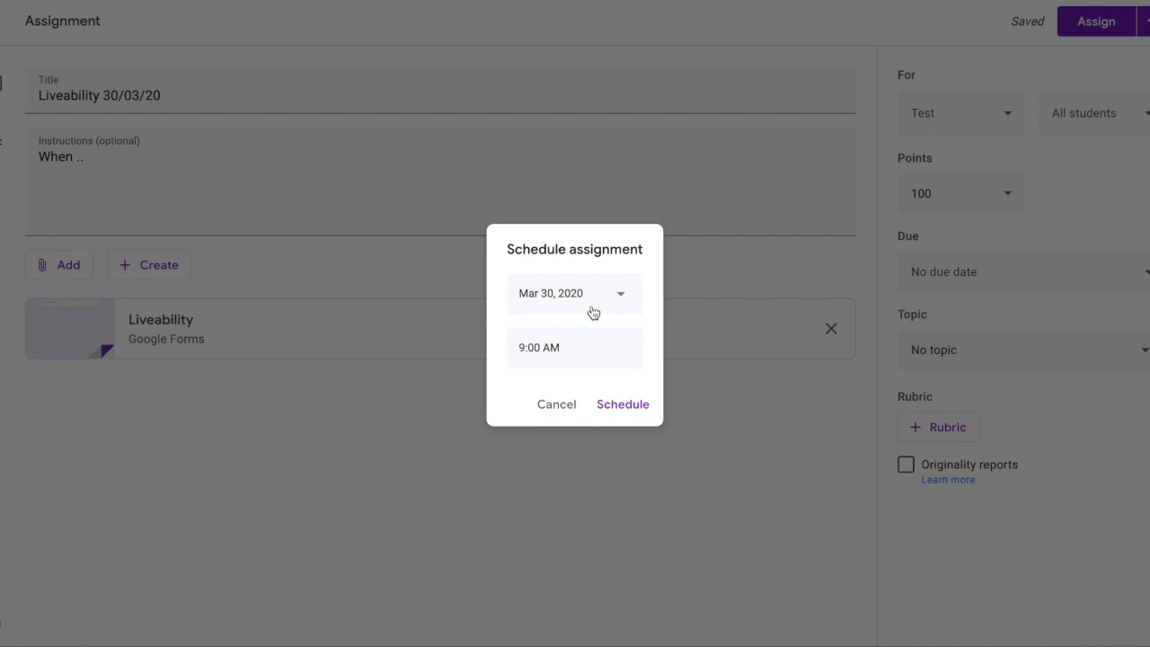
pyautogui.click(622, 405)
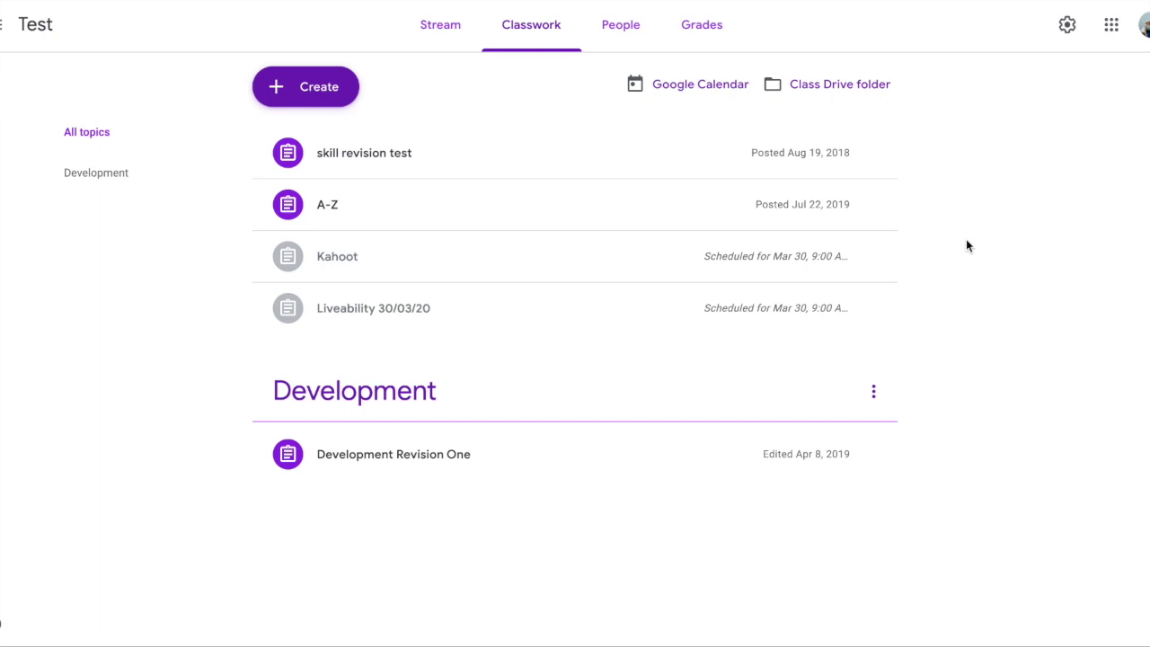
# Wait for 'Liveability 30/03/20' to appear in Classwork as scheduled for Mar 30, 9:00 AM
pyautogui.moveTo(870, 1)
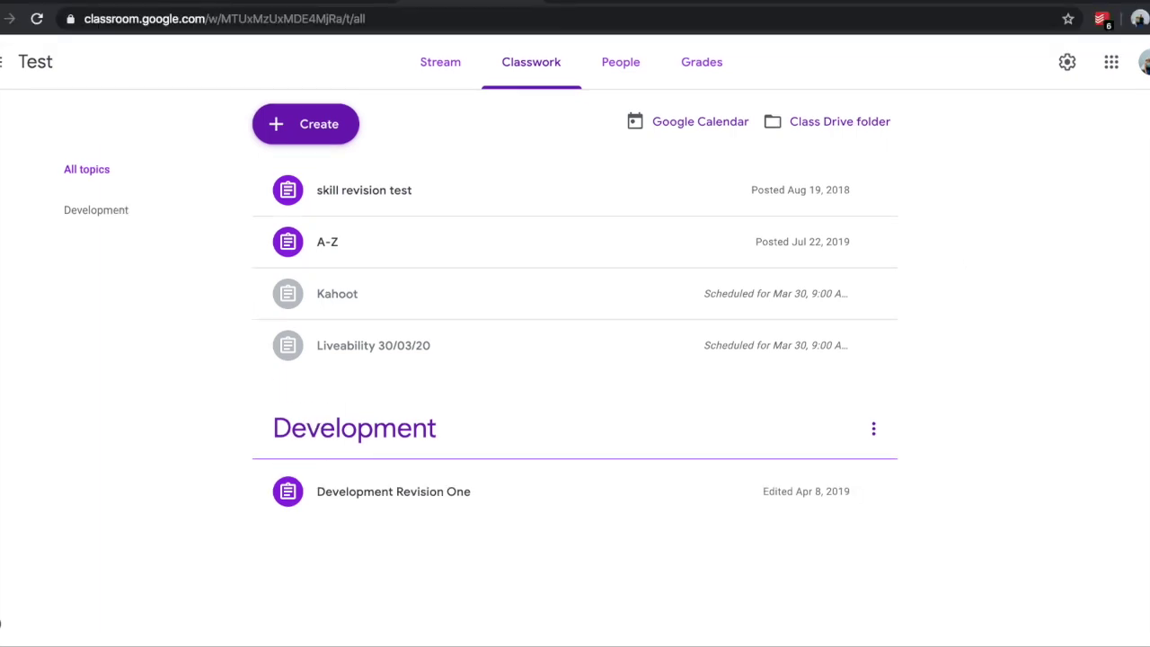